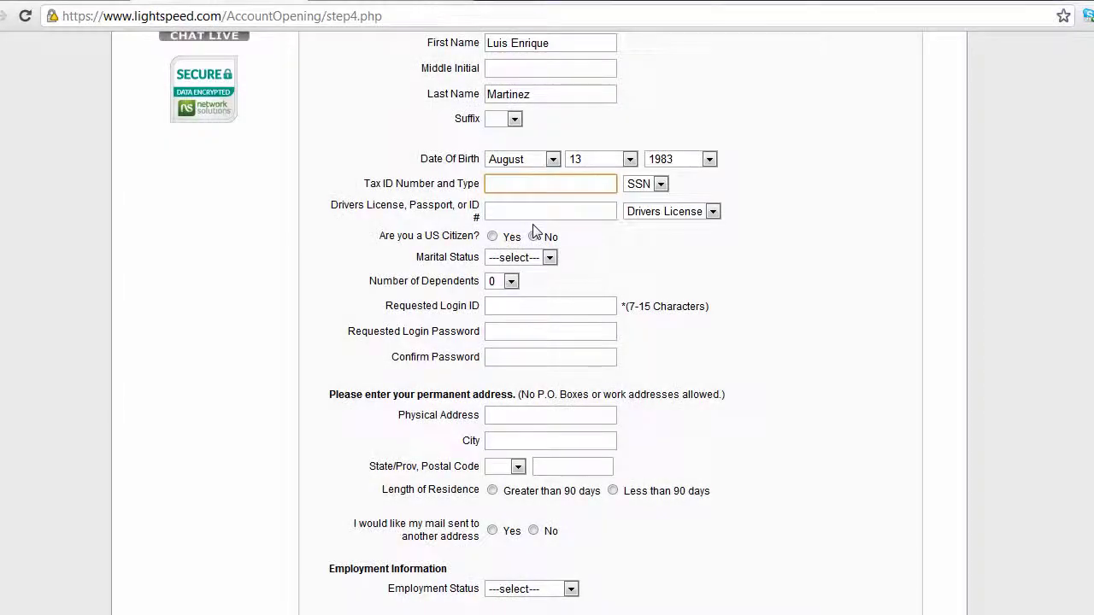
- Once the intro ends, place the cursor in the ID number field on Lightspeed's step 4 form
left_click(542, 214)
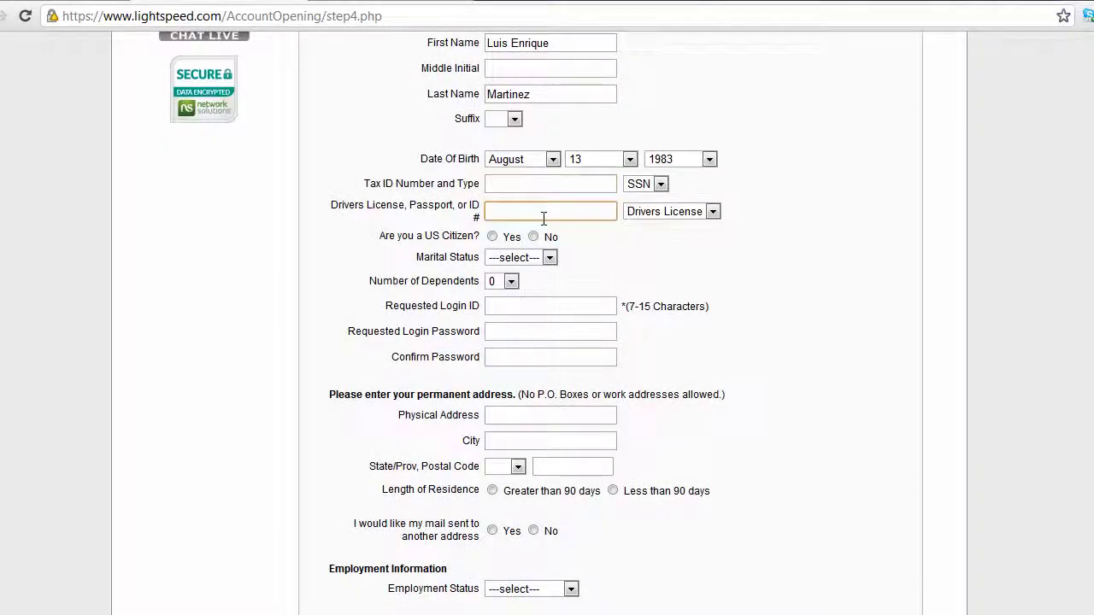
- Enter the identification number in the Drivers License/Passport/ID # field
left_click(366, 183)
left_click(495, 183)
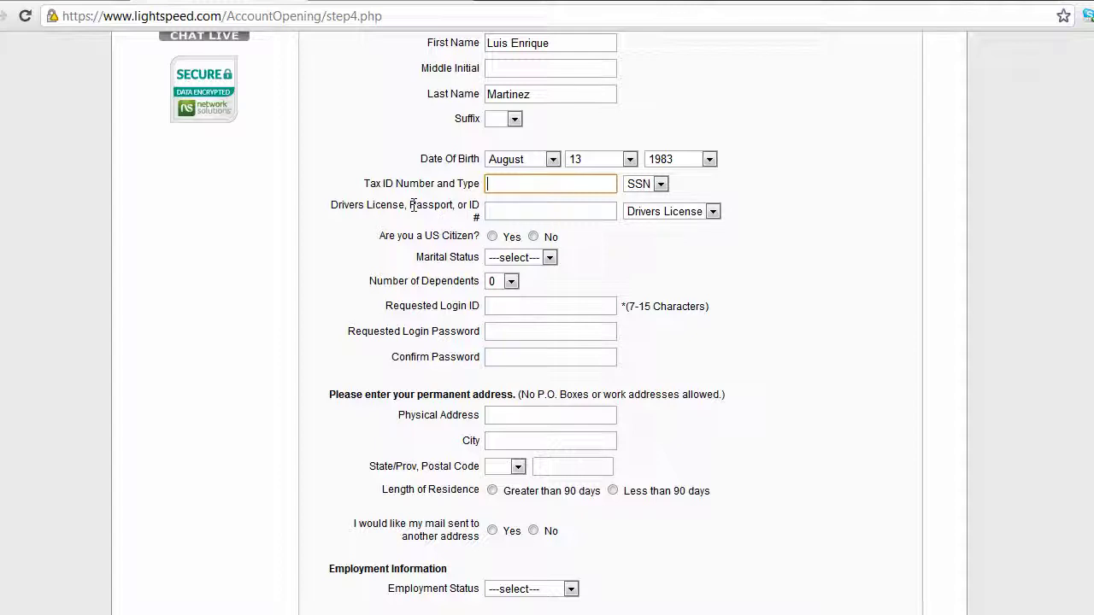
left_click_drag(411, 205, 449, 210)
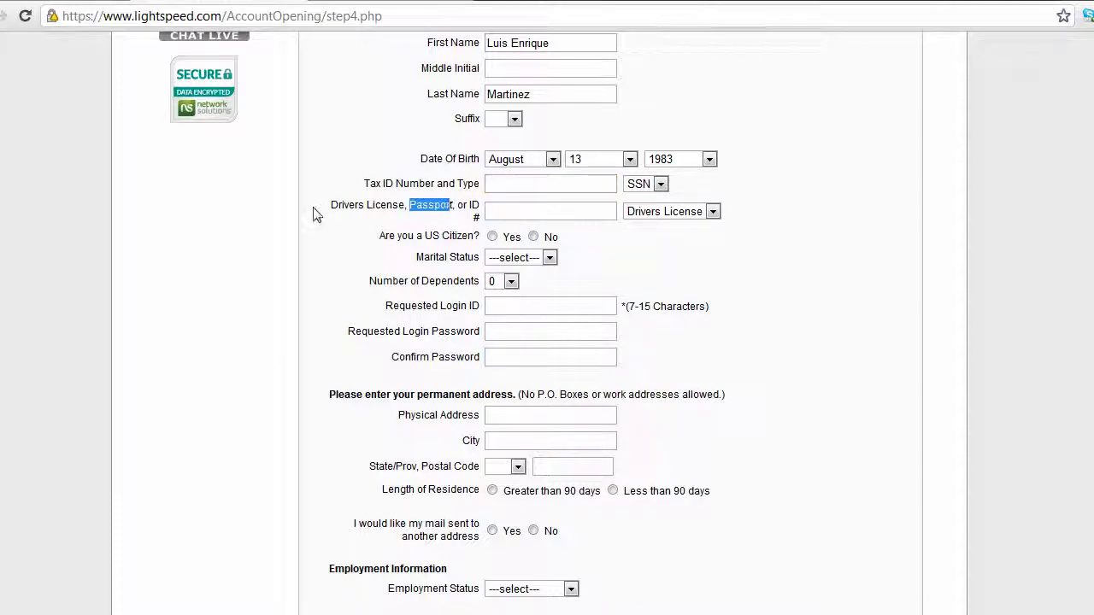
left_click_drag(312, 213, 407, 220)
left_click(407, 220)
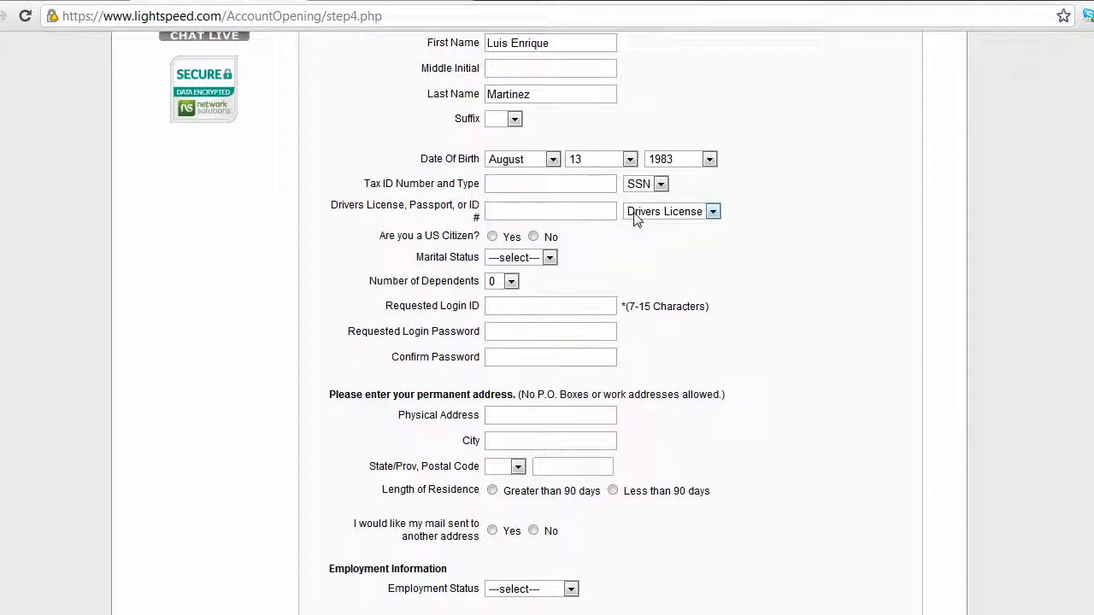
left_click(611, 215)
- Choose Passport as the ID type
left_click(701, 213)
left_click(675, 243)
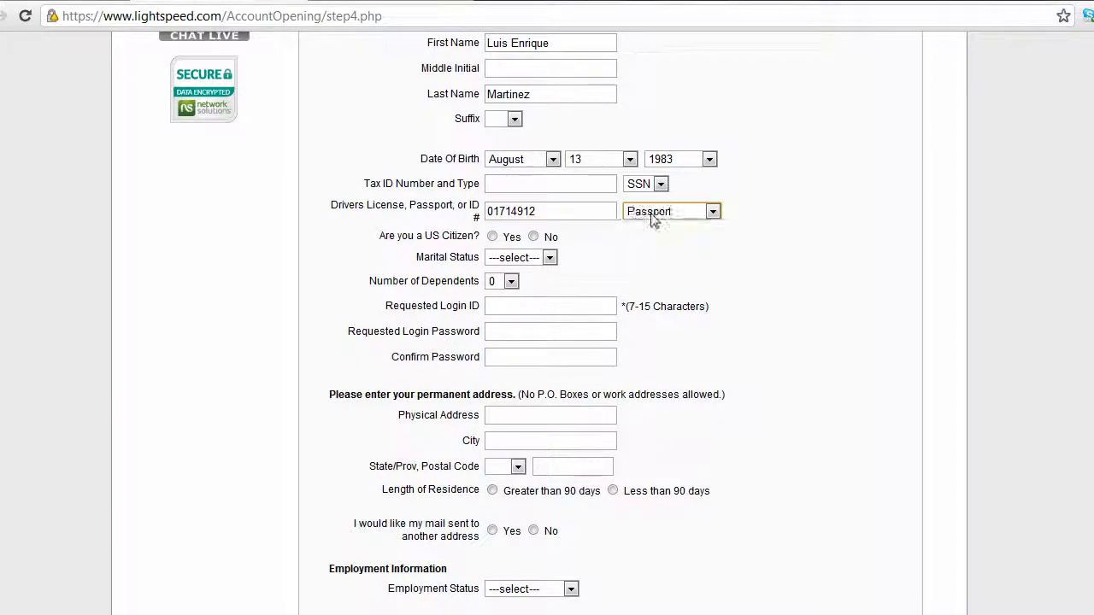
left_click(653, 219)
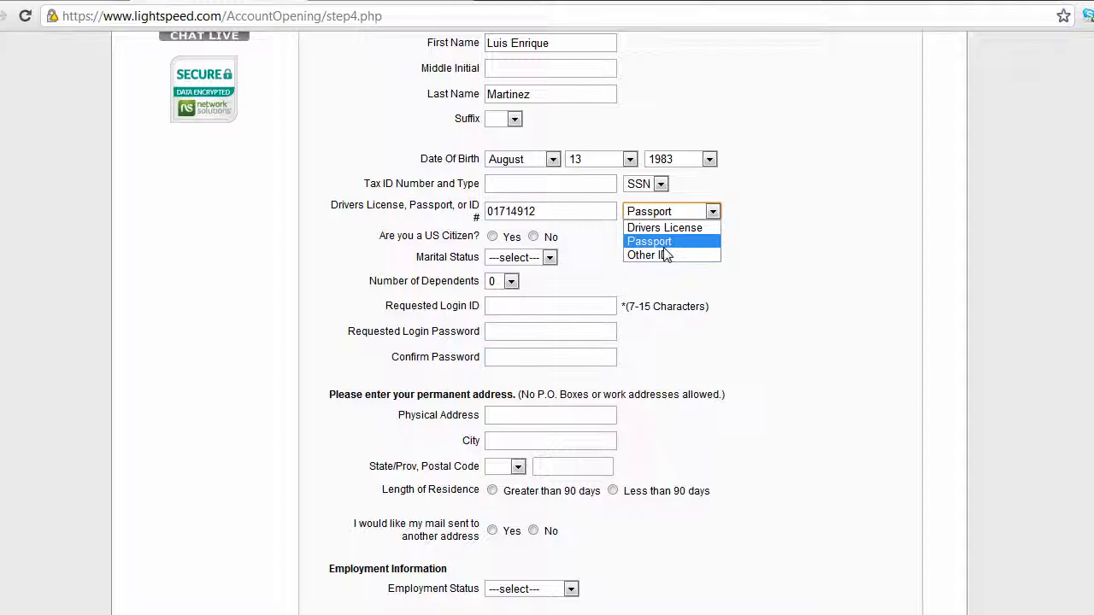
left_click(573, 249)
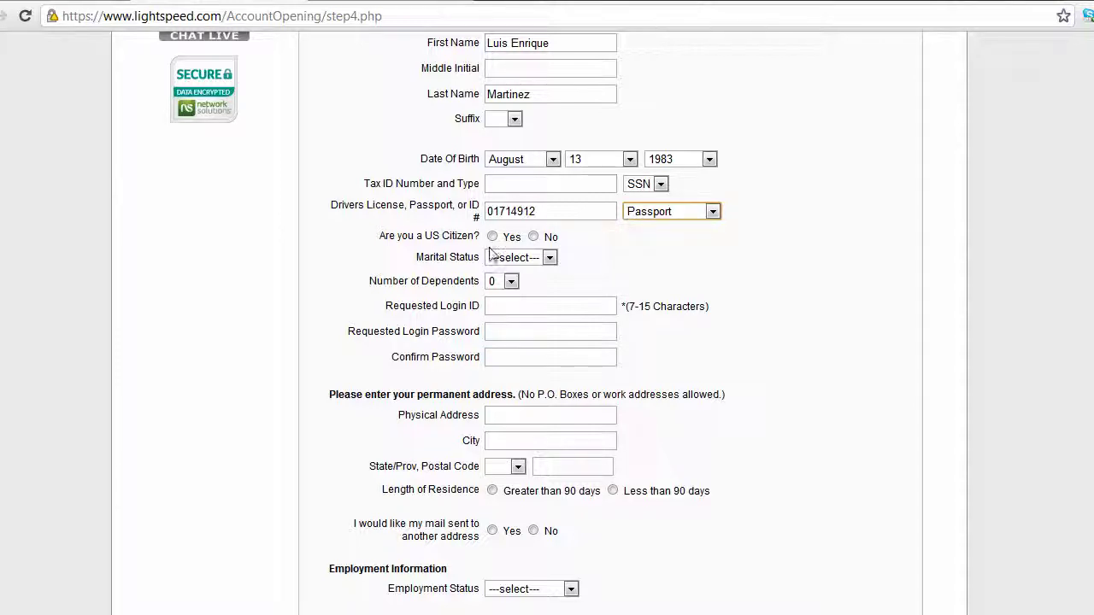
- Answer No to US Citizen and US Resident Alien, and set marital status to Single
left_click(533, 237)
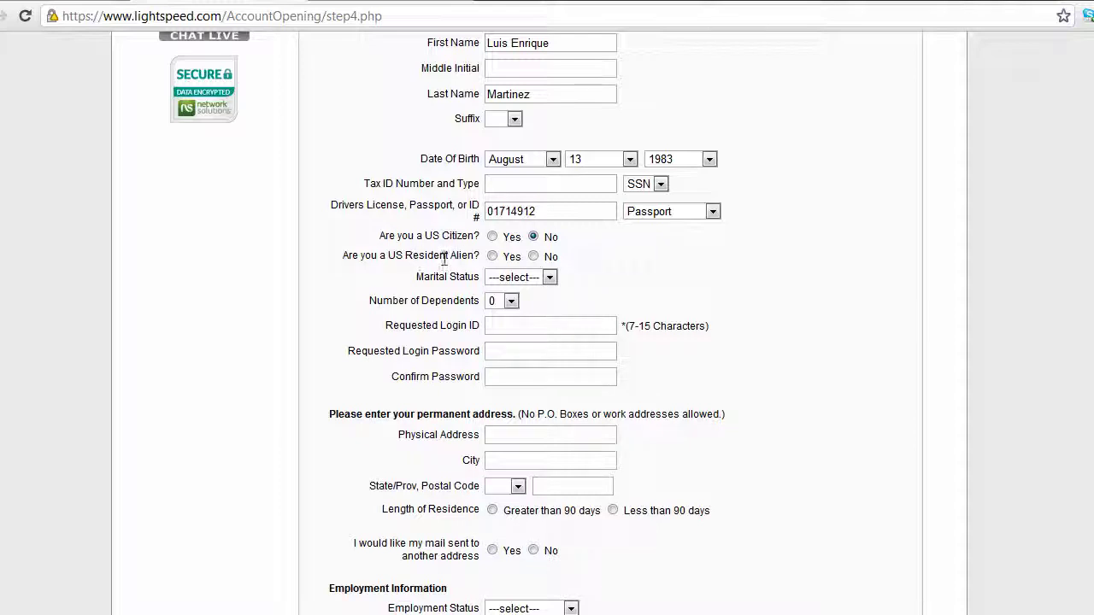
left_click(533, 256)
left_click(525, 278)
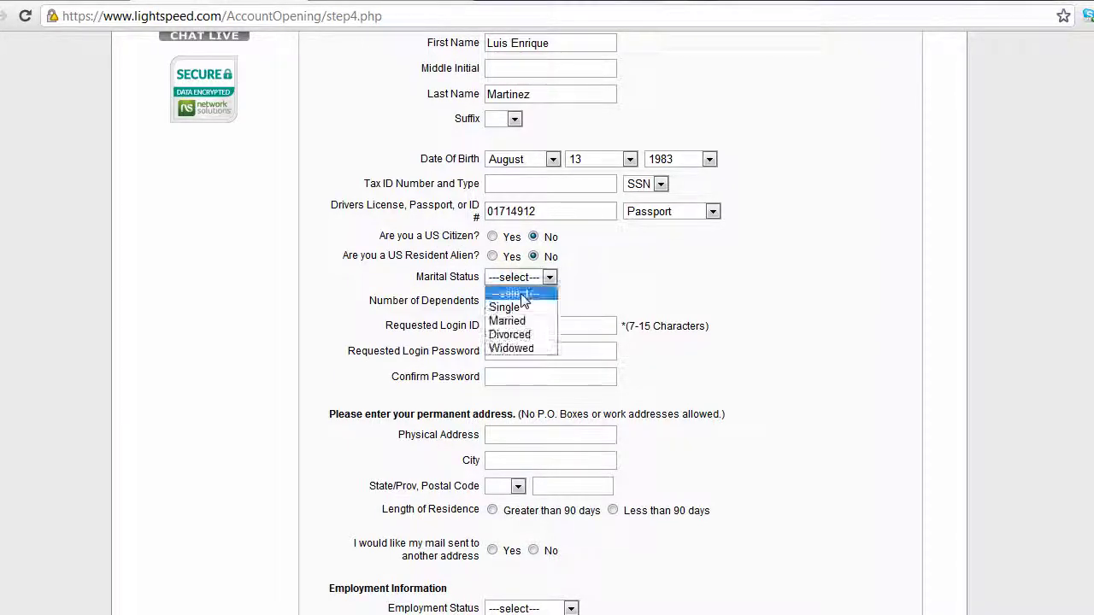
left_click(517, 306)
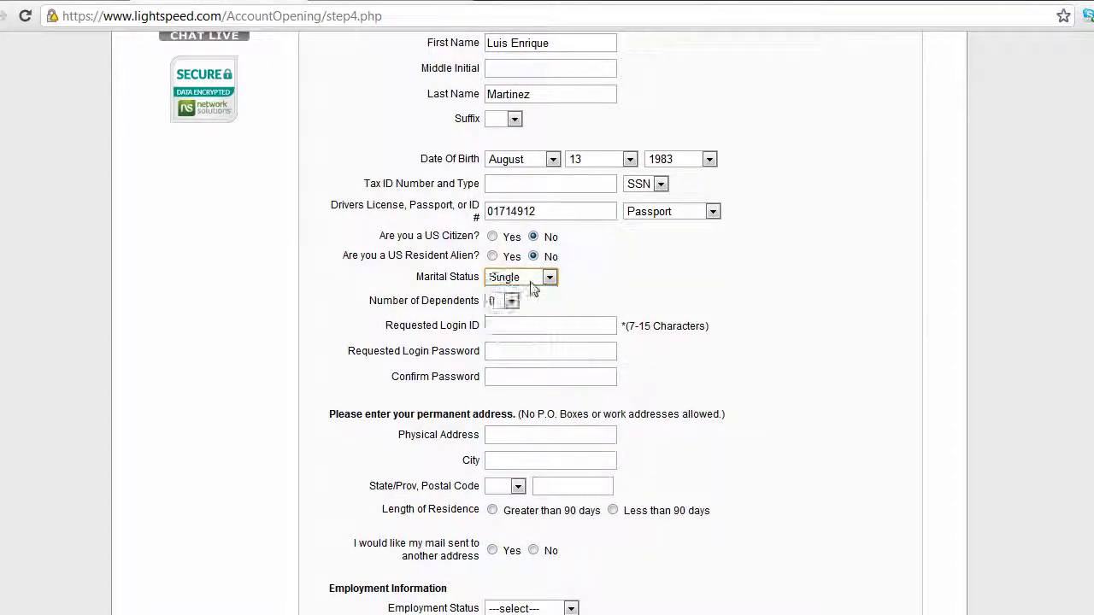
left_click(530, 282)
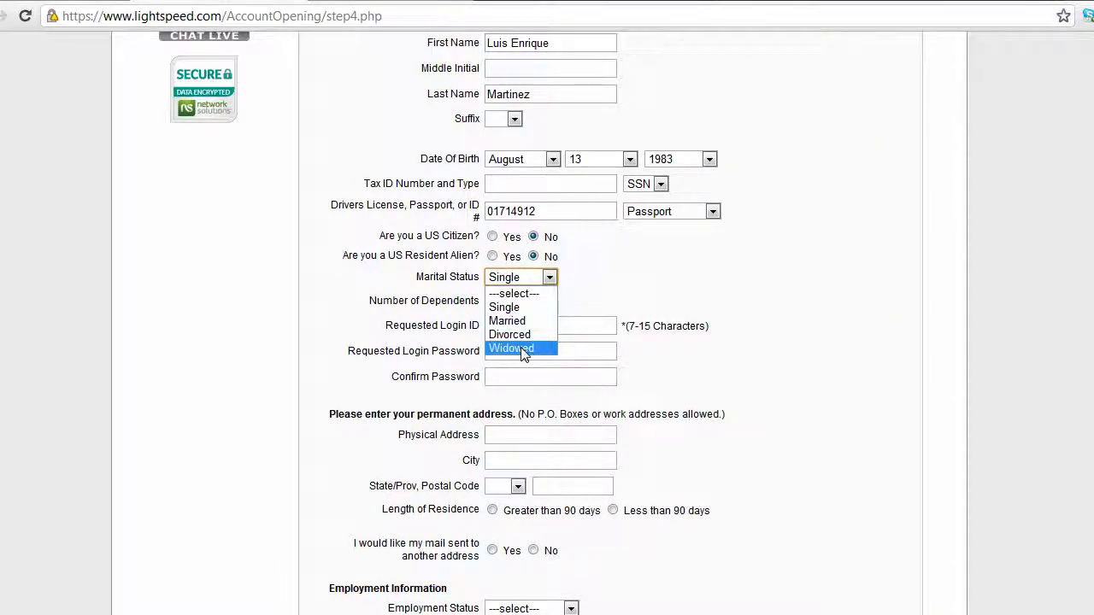
left_click(522, 320)
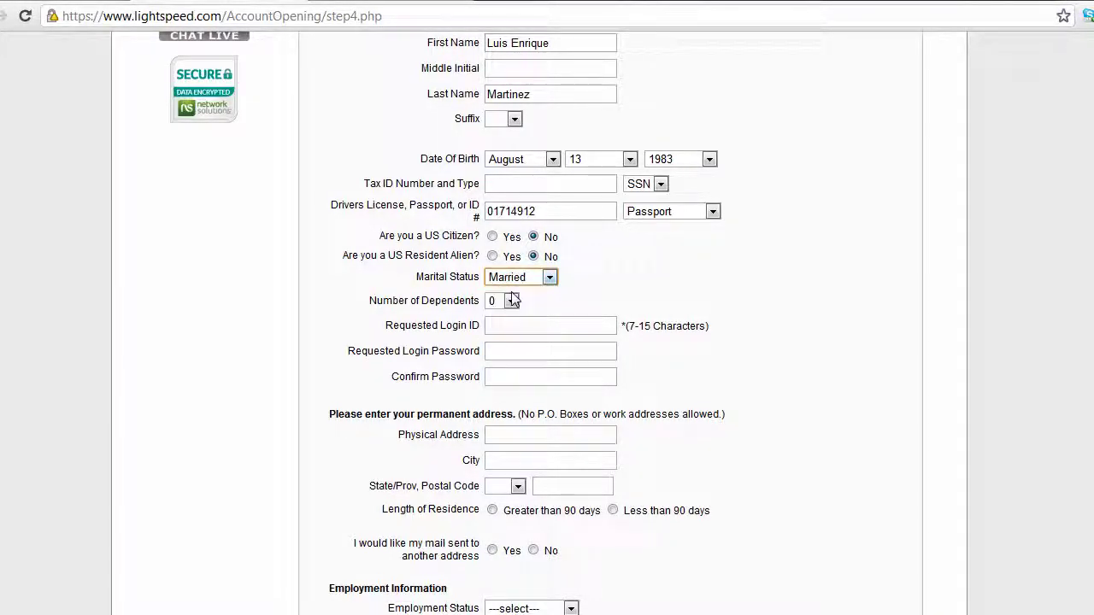
left_click(543, 282)
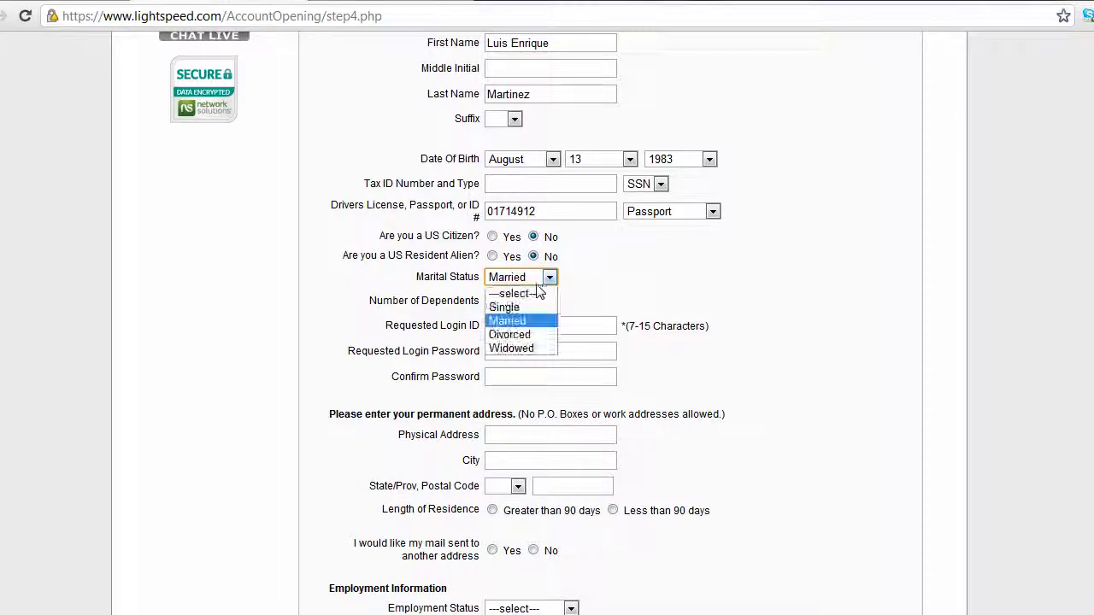
left_click(508, 307)
scroll(519, 300, "down", 1)
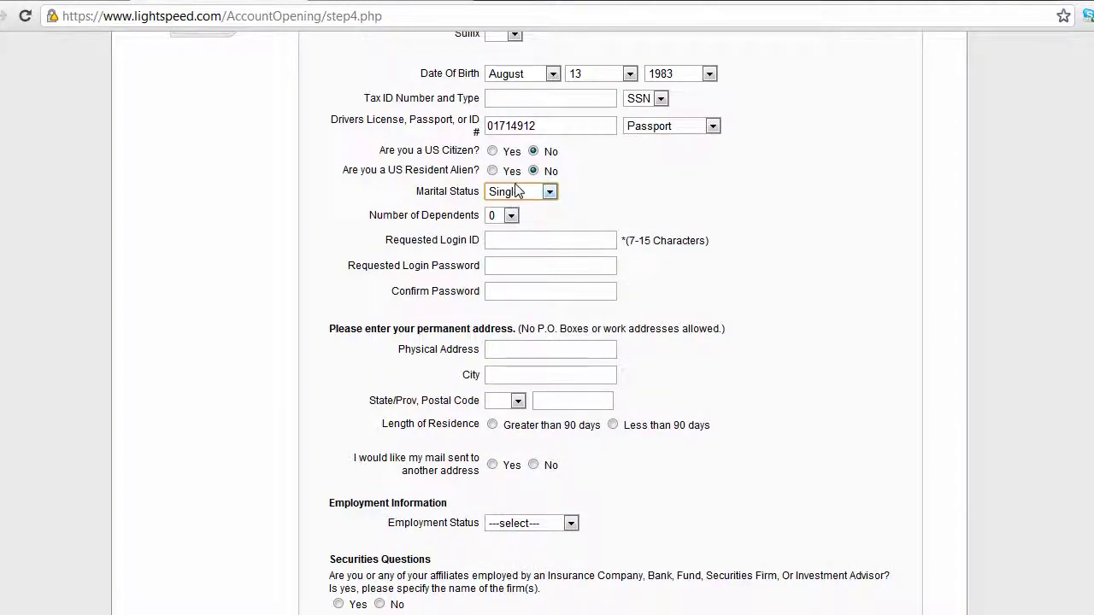
scroll(515, 190, "down", 1)
- Keep dependents at 0, then enter the requested login ID and the account password
left_click(508, 133)
left_click(538, 139)
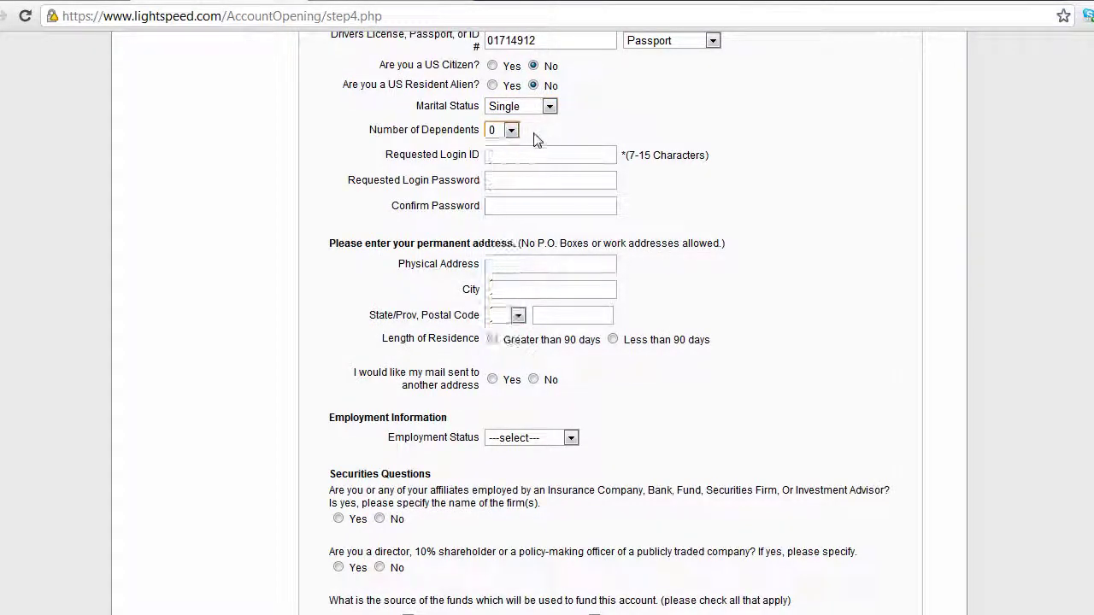
left_click(513, 155)
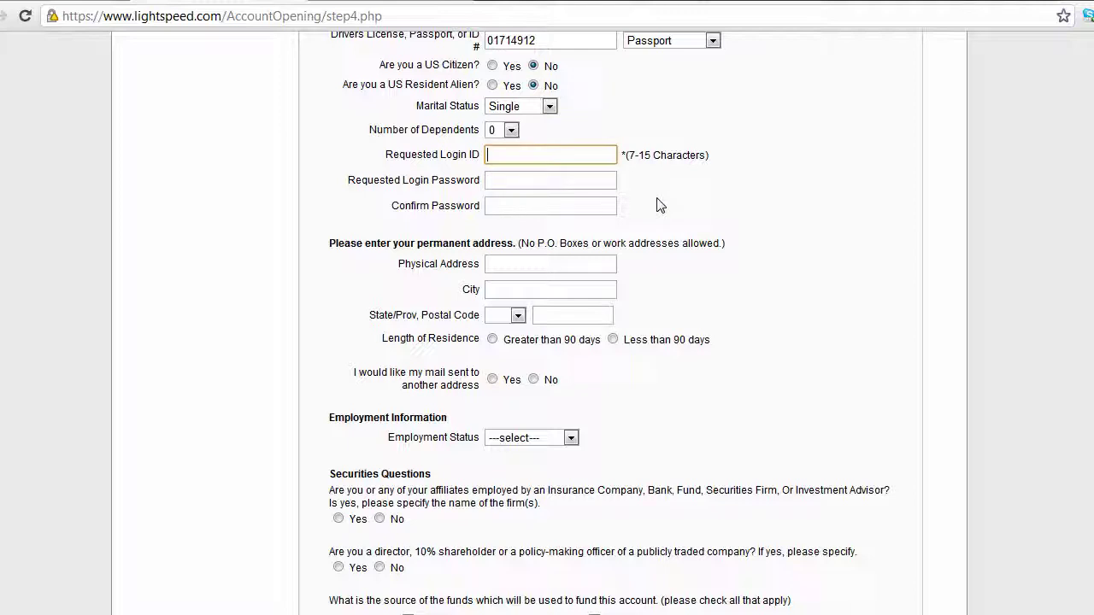
left_click(540, 180)
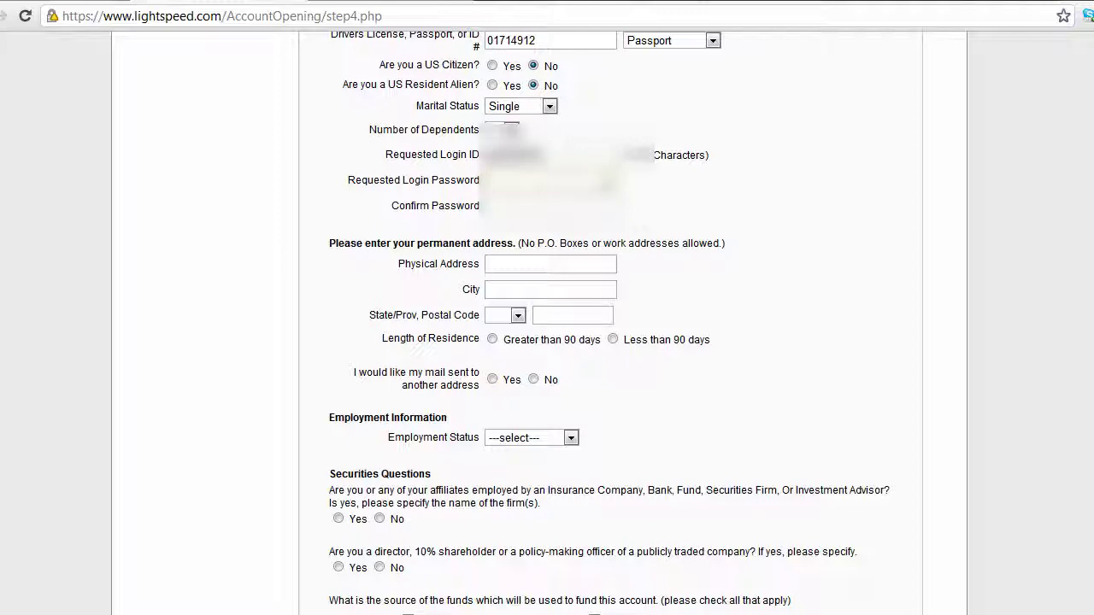
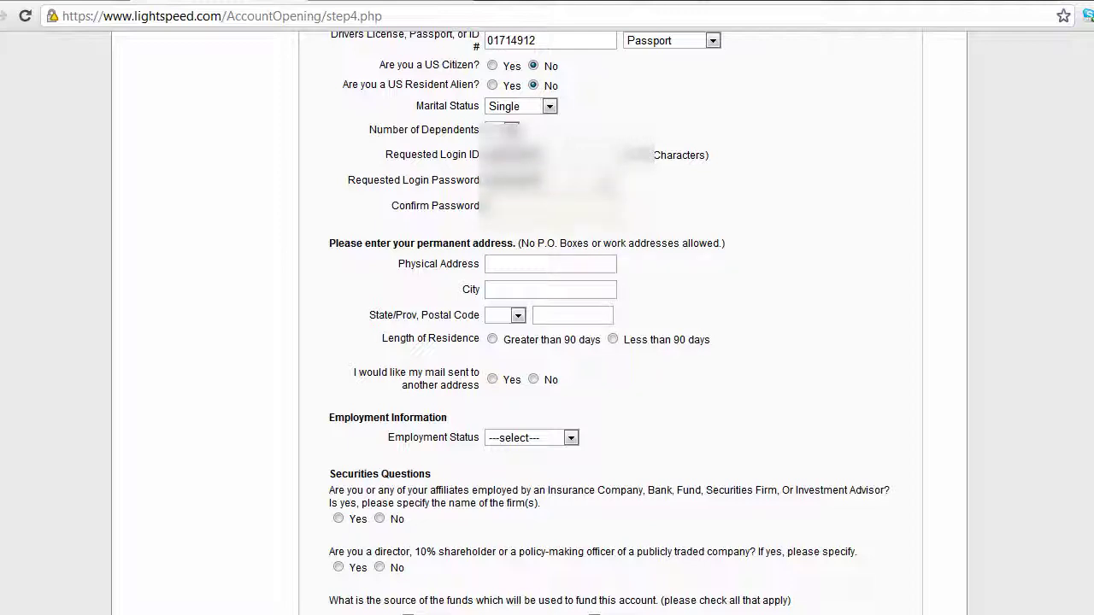
key("Tab")
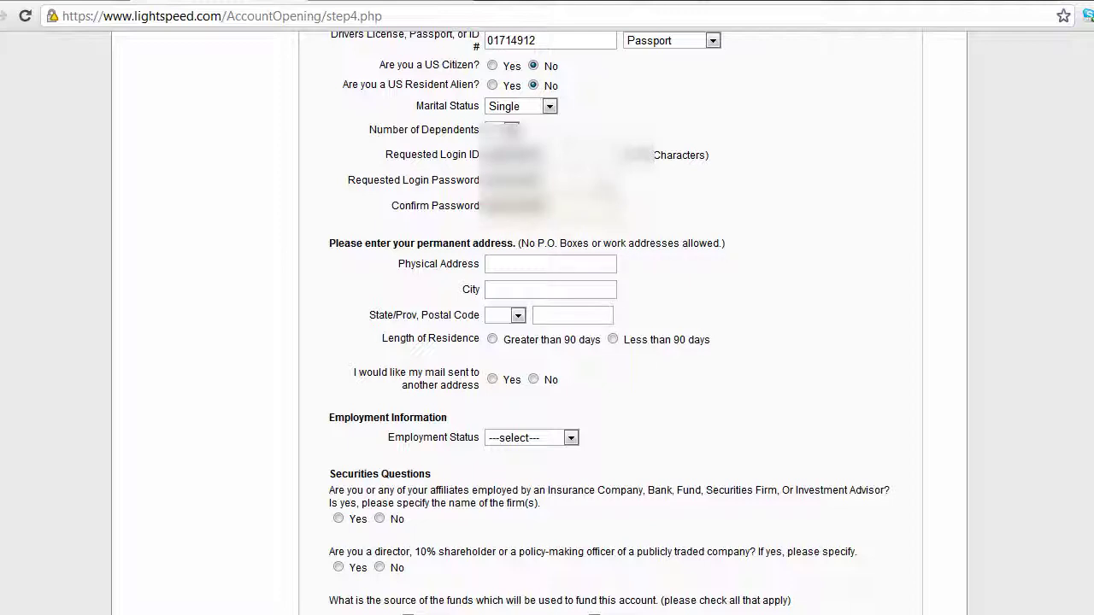
- Review the no P.O. Box and no work address rules, then begin the physical address
left_click(567, 271)
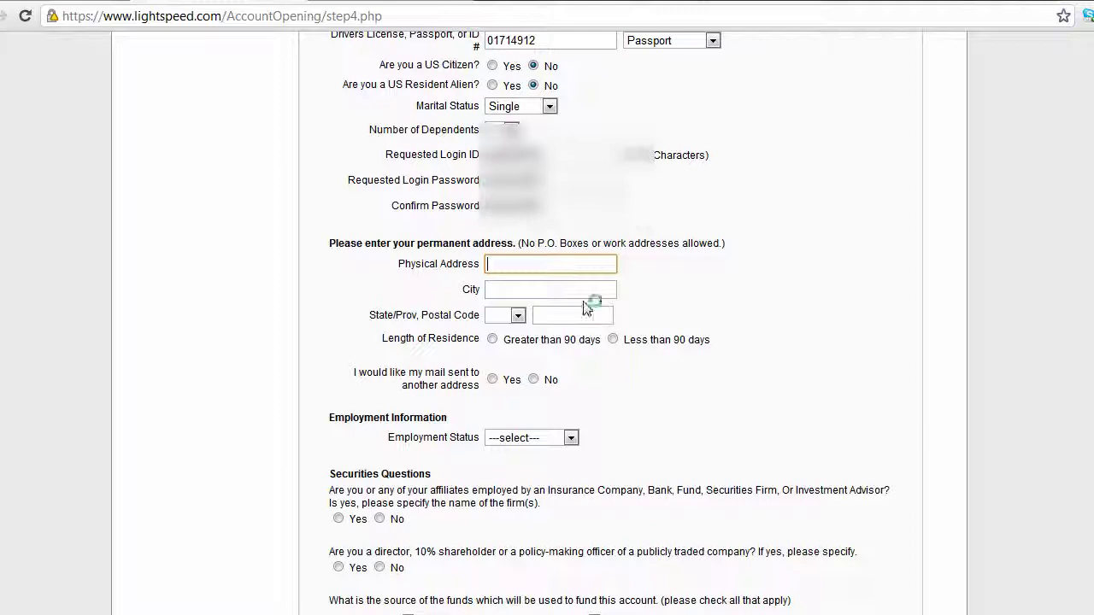
left_click(681, 370)
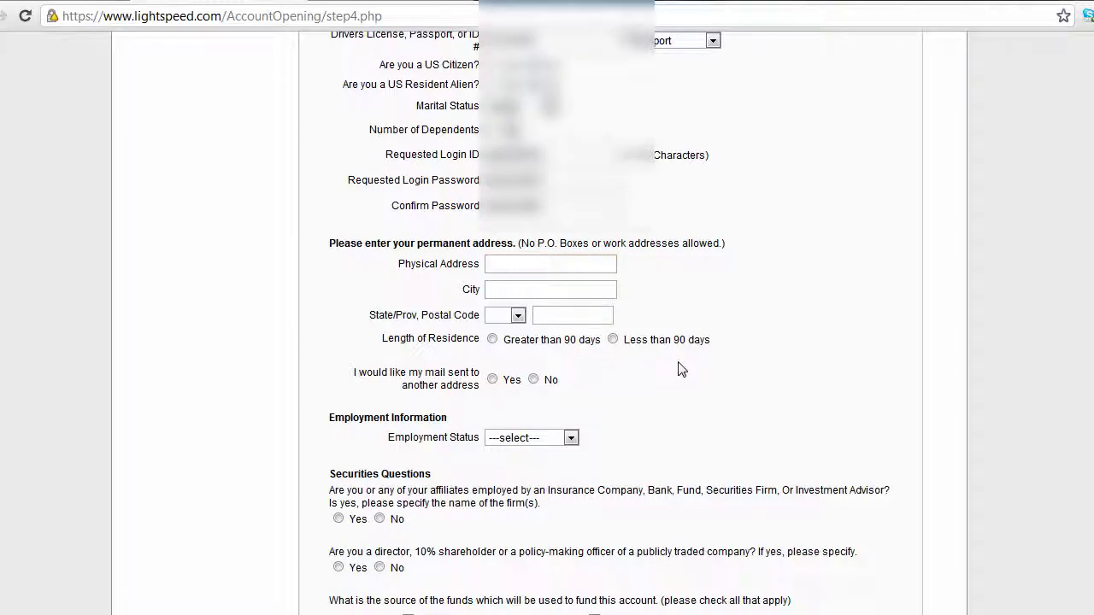
left_click(528, 266)
scroll(530, 268, "down", 1)
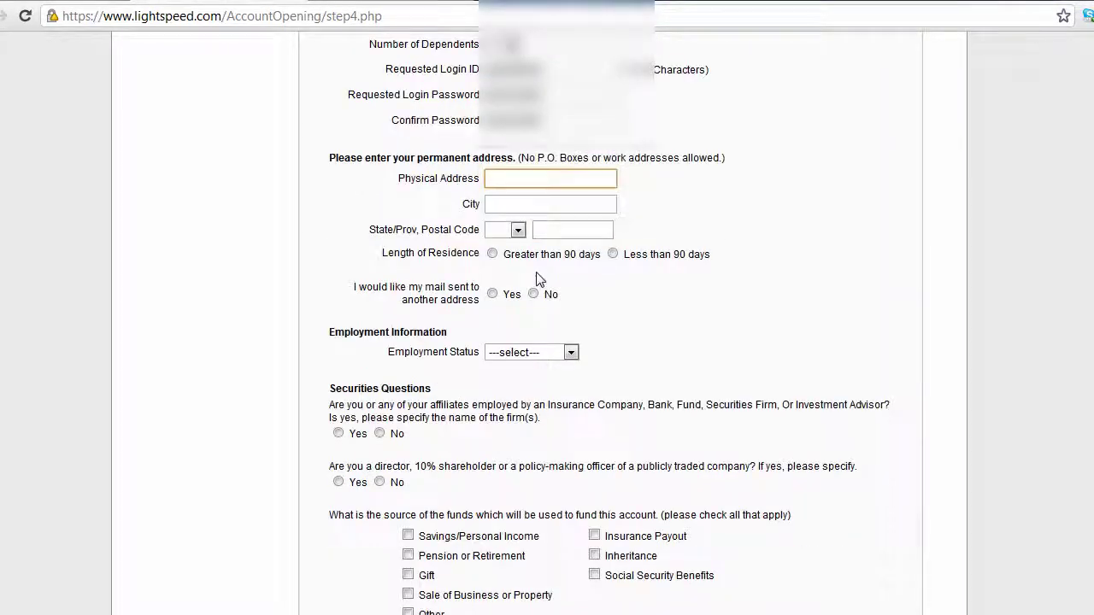
left_click_drag(534, 158, 588, 157)
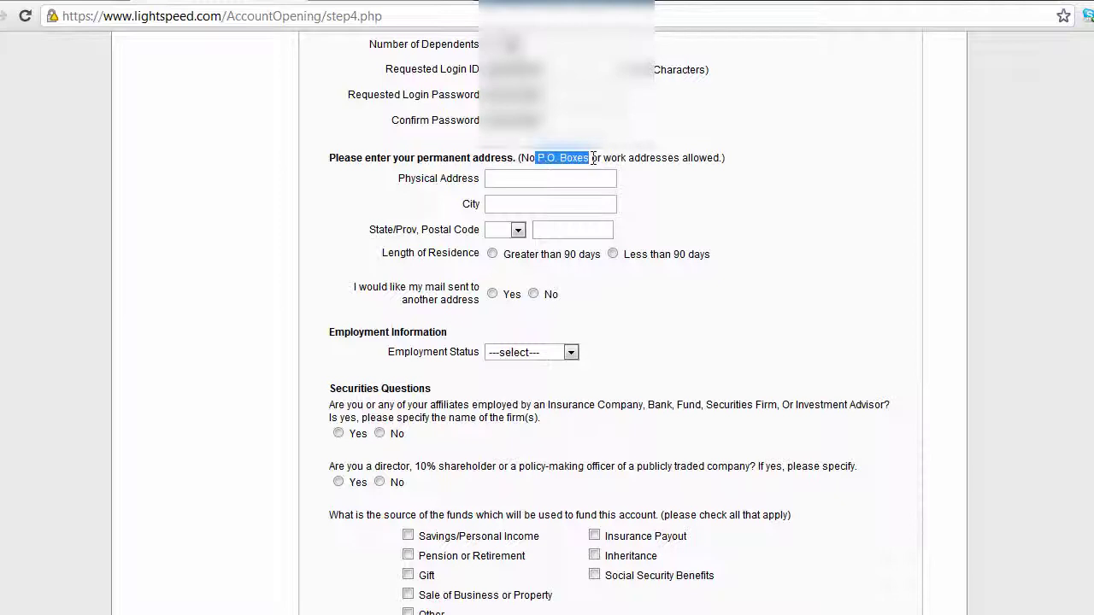
left_click(620, 159)
left_click_drag(620, 159, 720, 160)
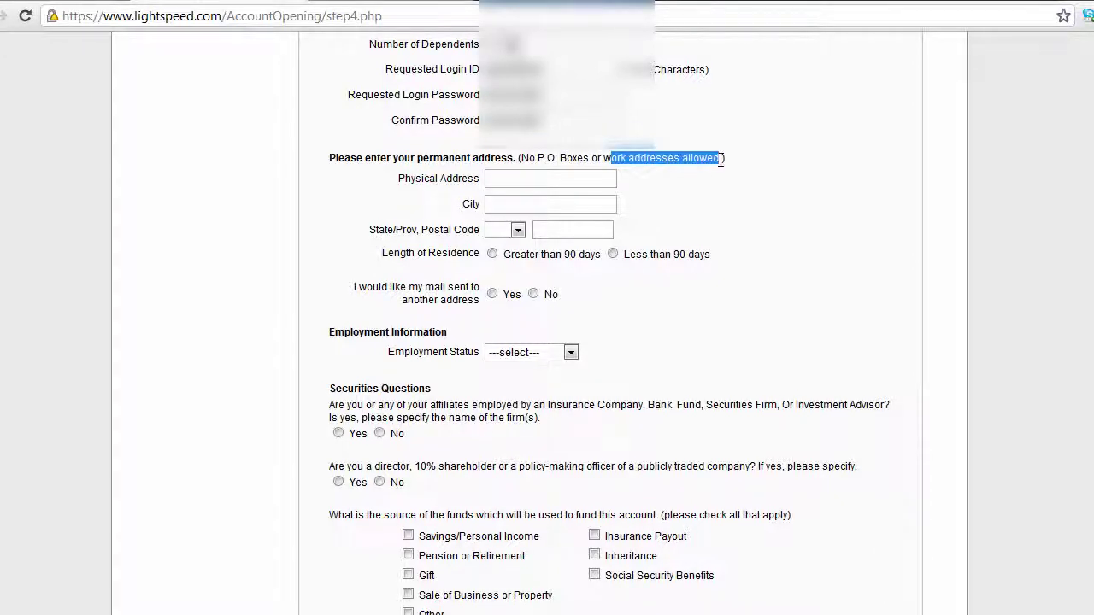
left_click(583, 184)
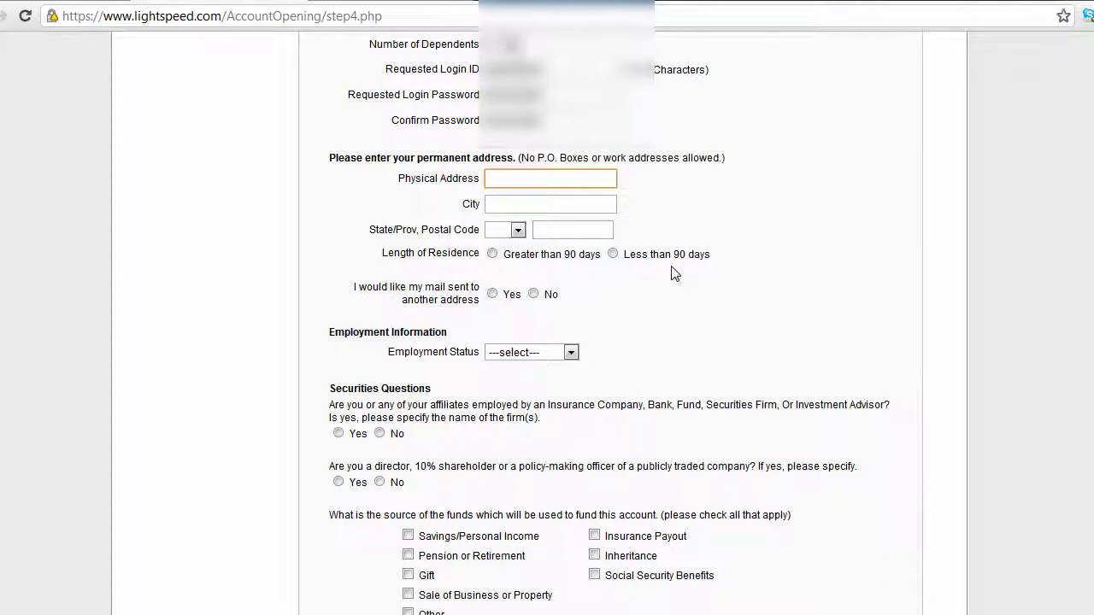
type("105")
key("BackSpace")
key("BackSpace")
key("BackSpace")
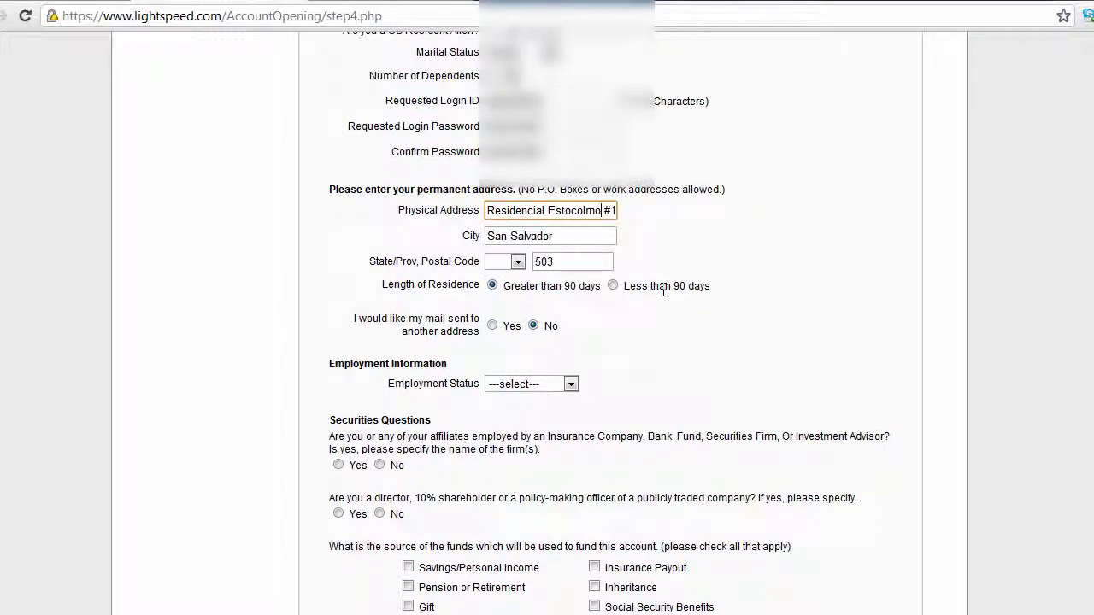
left_click(525, 237)
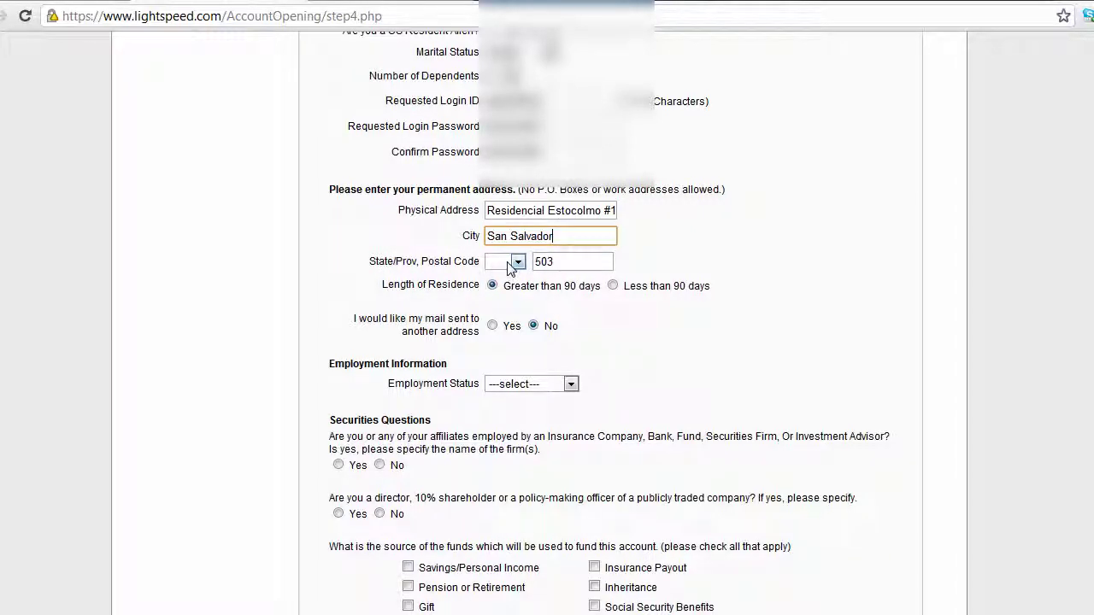
left_click(517, 262)
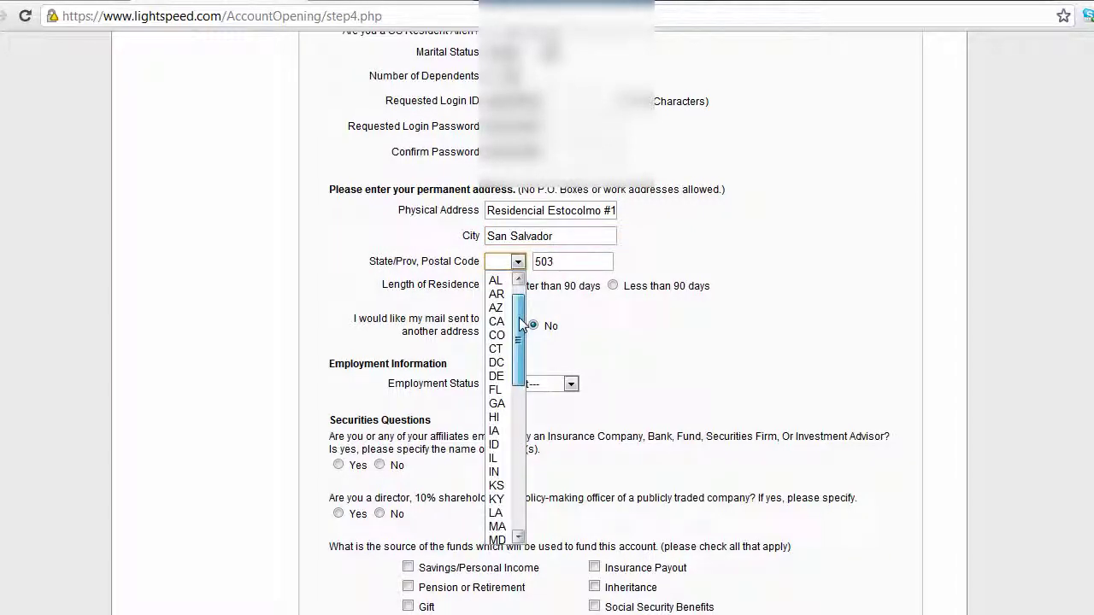
left_click_drag(521, 323, 520, 290)
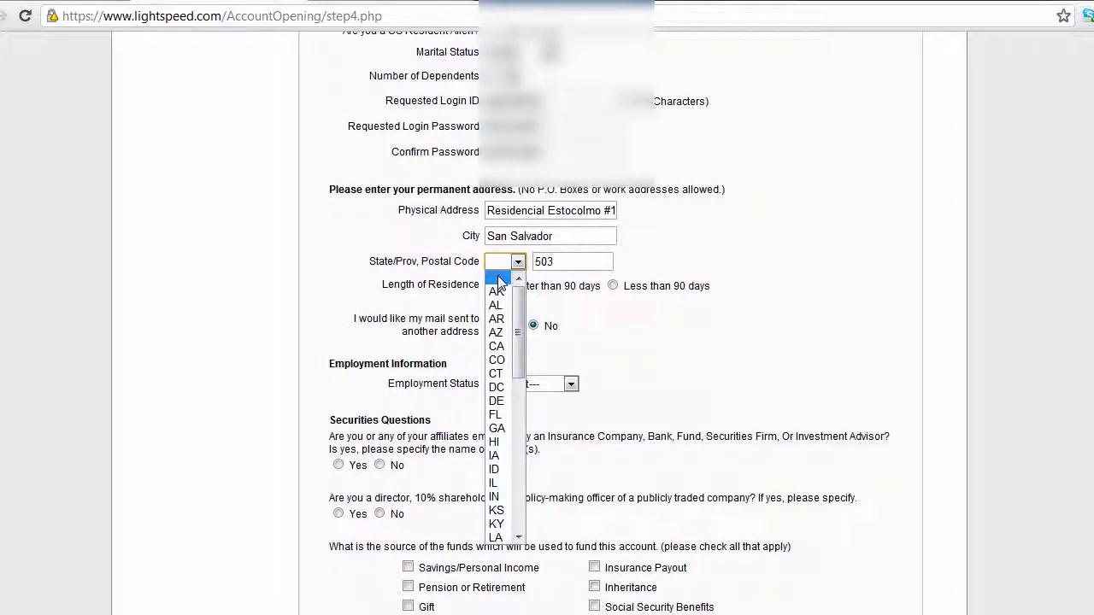
left_click(497, 279)
key("Tab")
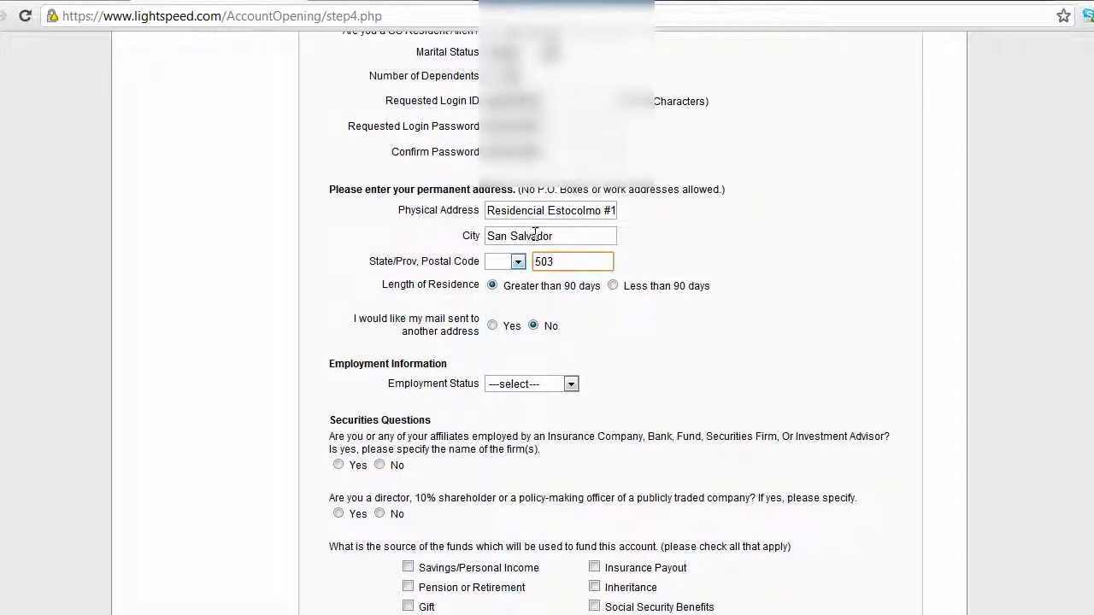
left_click_drag(503, 286, 696, 300)
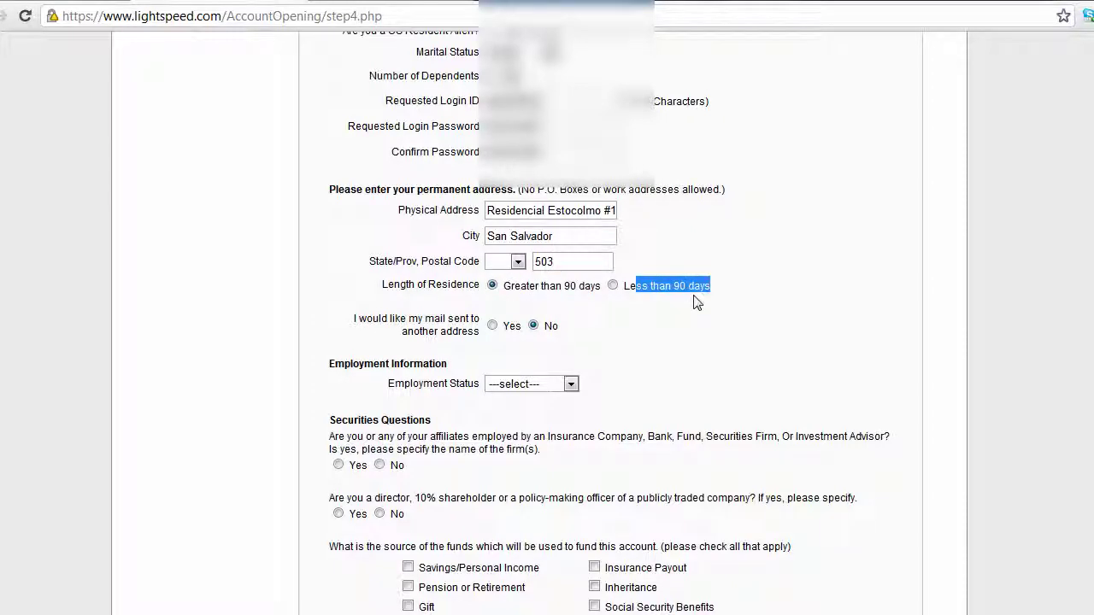
left_click(542, 318)
scroll(543, 318, "down", 1)
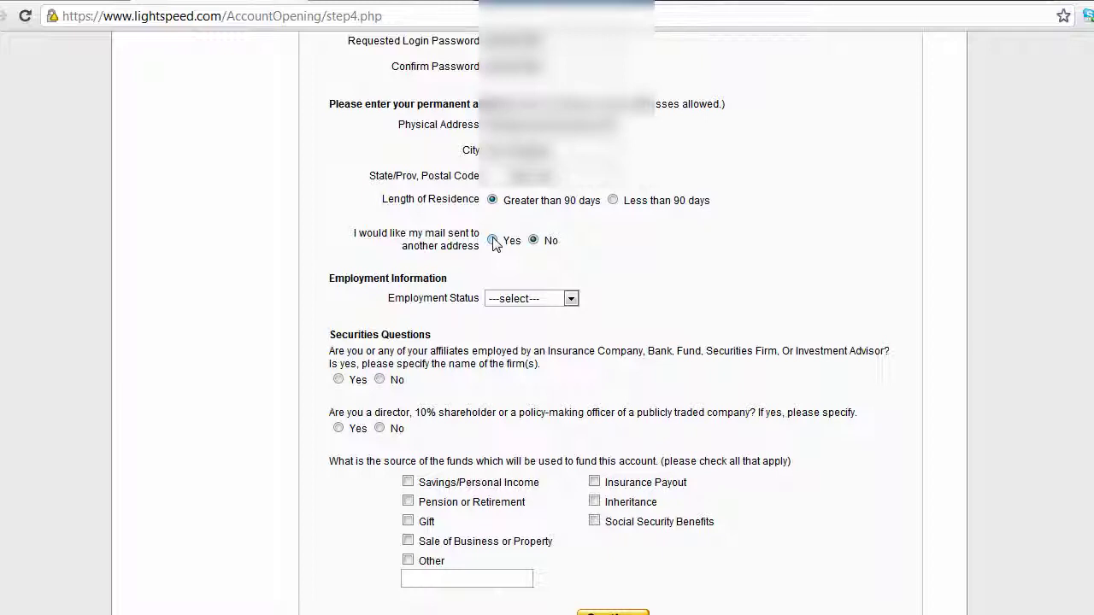
left_click(493, 241)
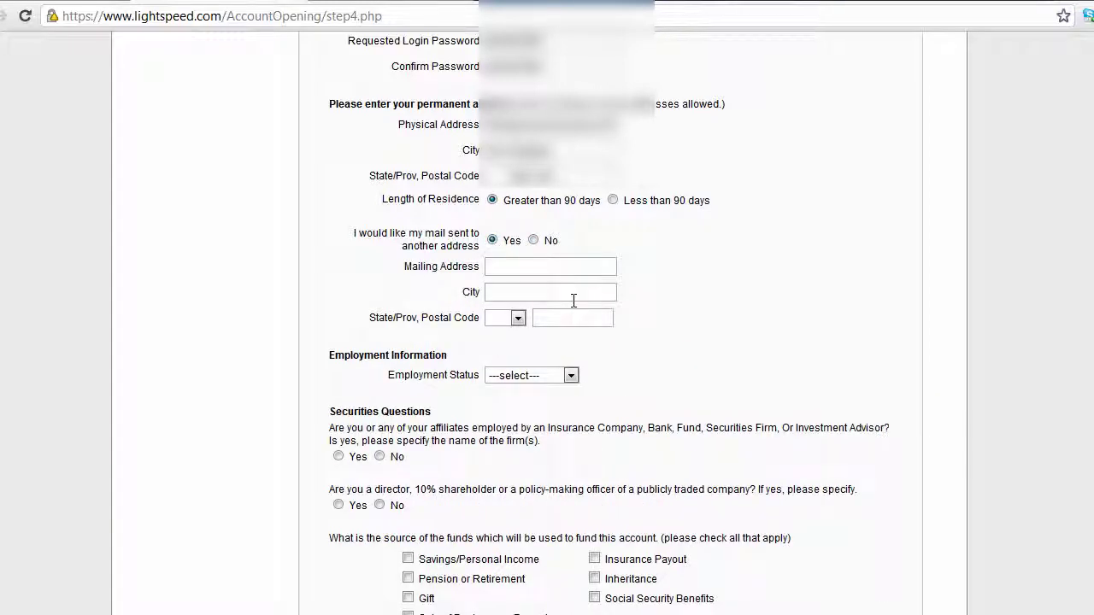
left_click(533, 240)
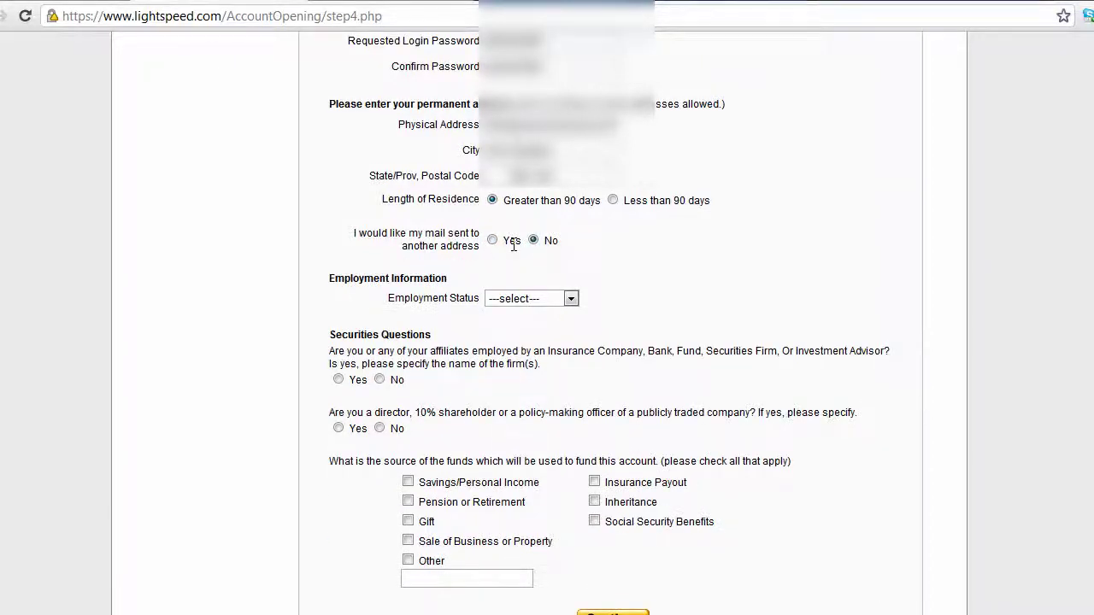
scroll(513, 245, "down", 1)
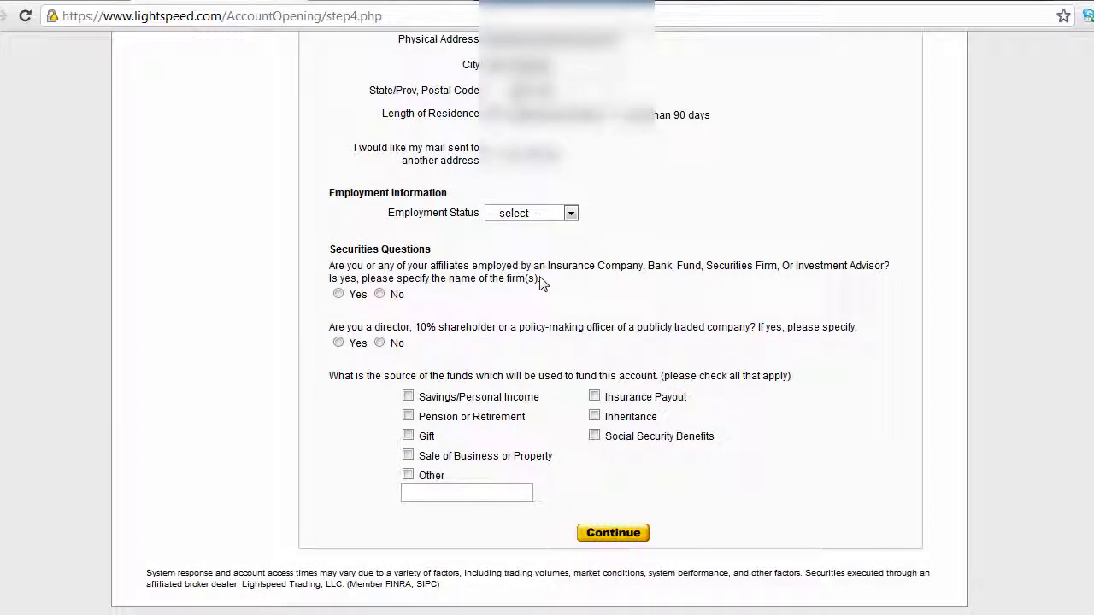
- Choose Self Employed as employment status and enter 'investor' as Occupation / Title
scroll(540, 282, "down", 1)
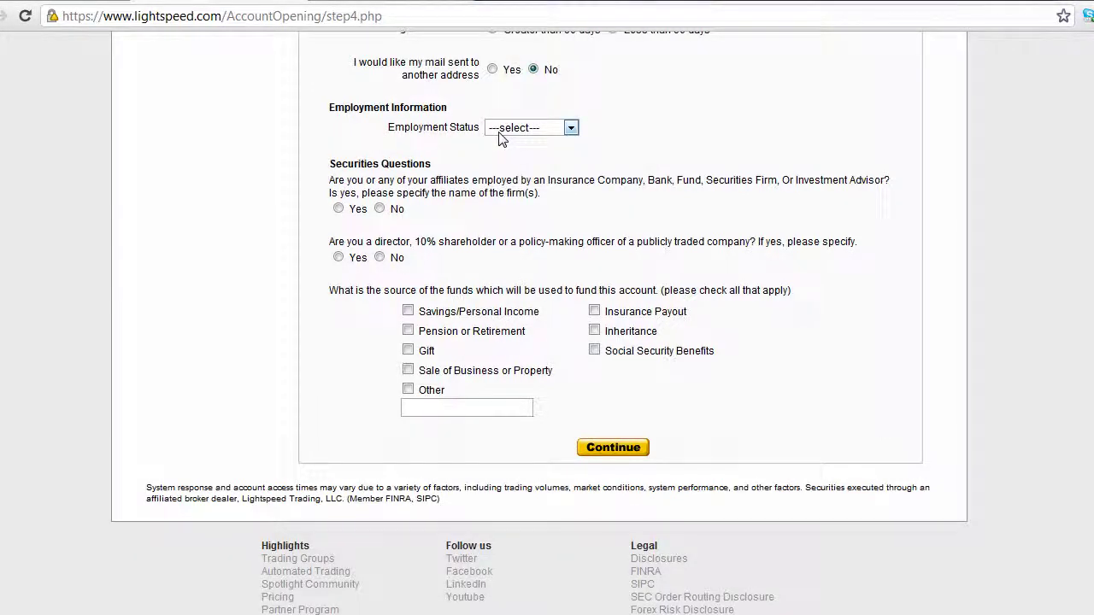
left_click(500, 134)
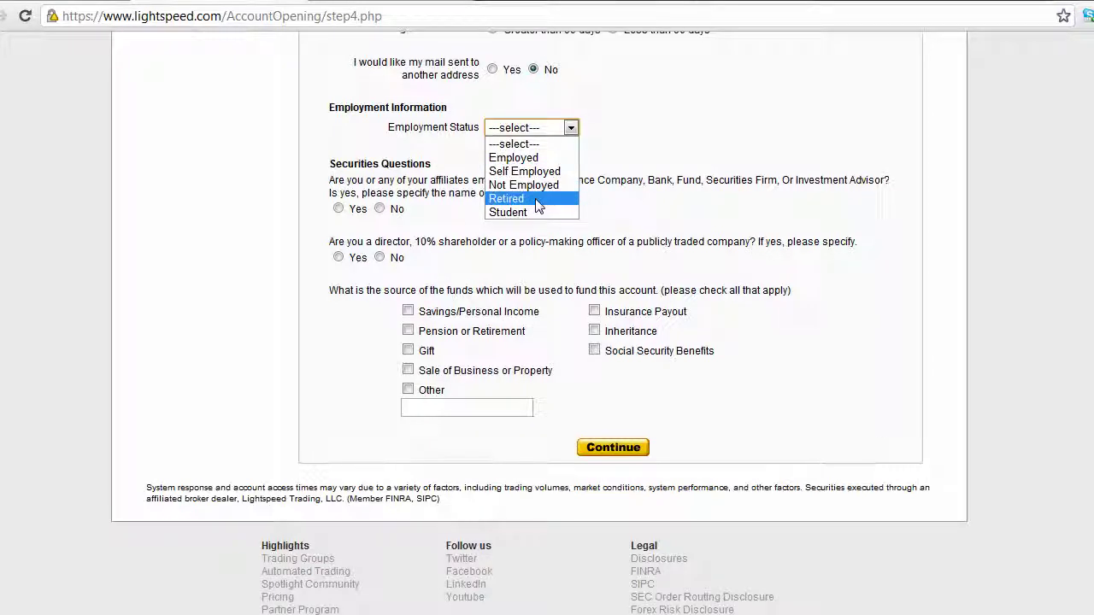
left_click(523, 171)
key("Tab")
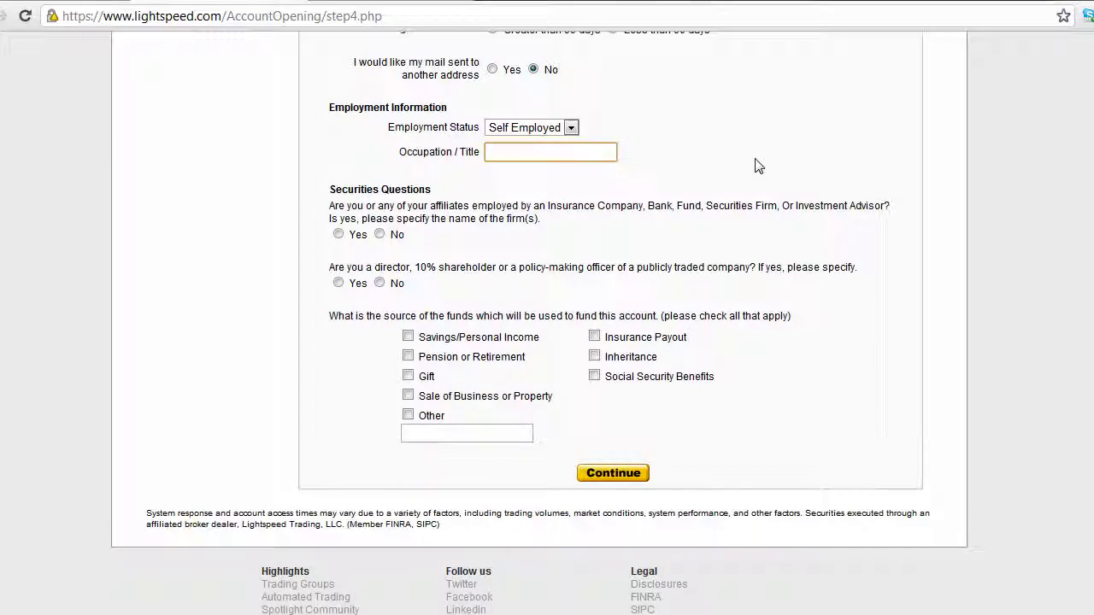
type("investor")
left_click(488, 212)
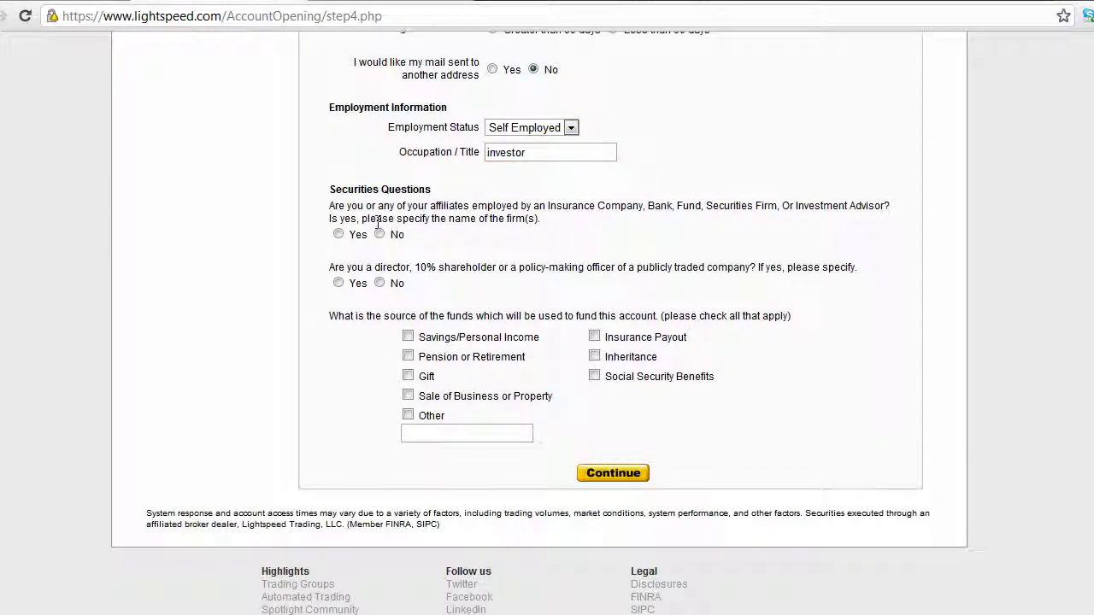
- Answer No to the affiliate-employment question and the director / 10% shareholder question
scroll(352, 216, "down", 1)
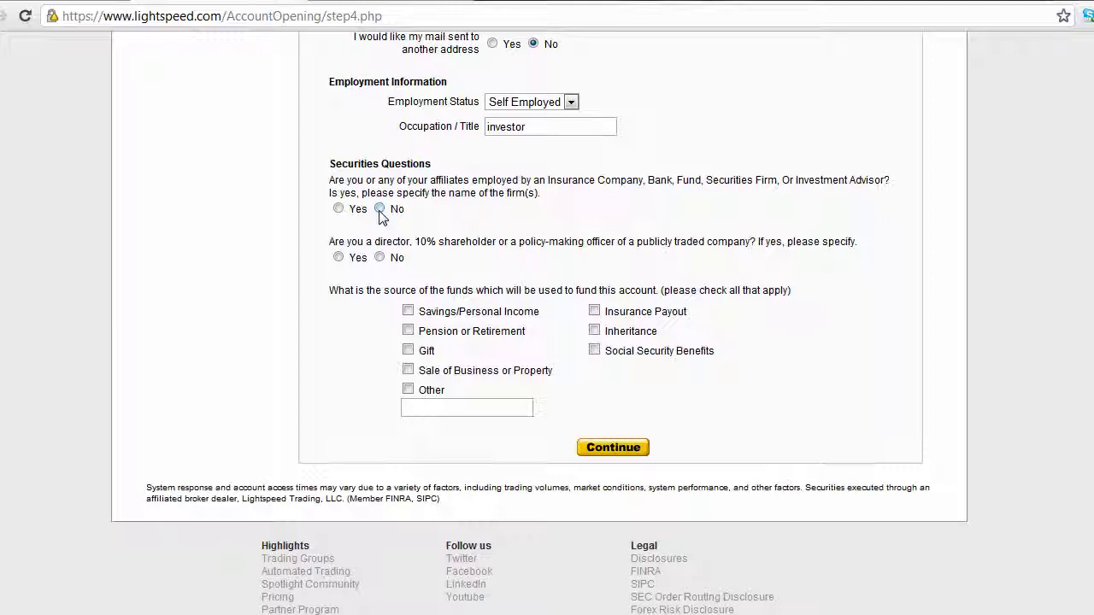
left_click(379, 210)
left_click_drag(418, 242, 498, 237)
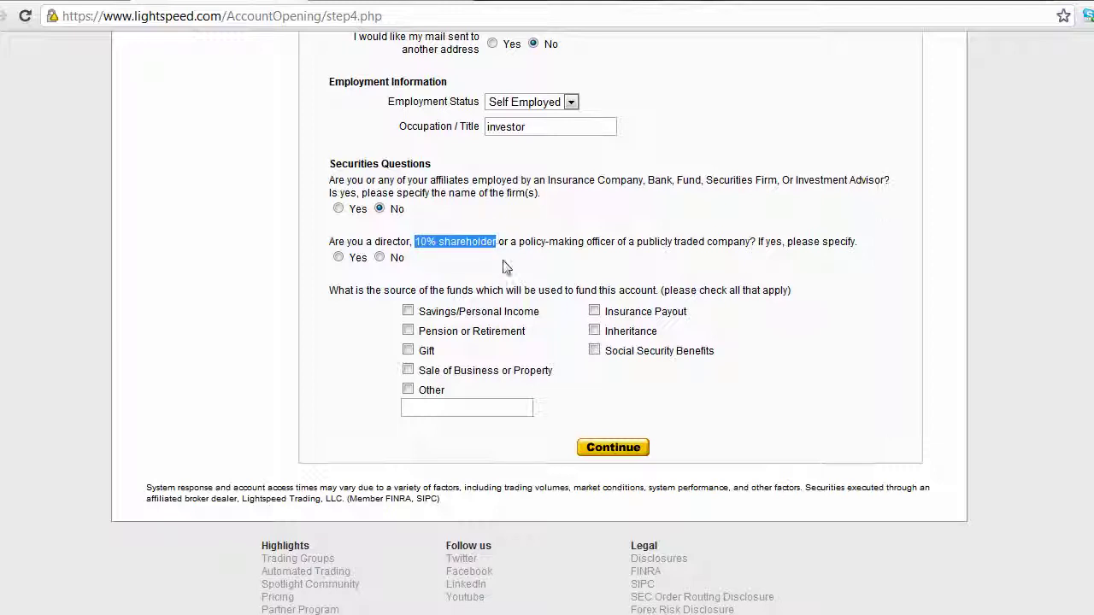
left_click_drag(347, 180, 542, 194)
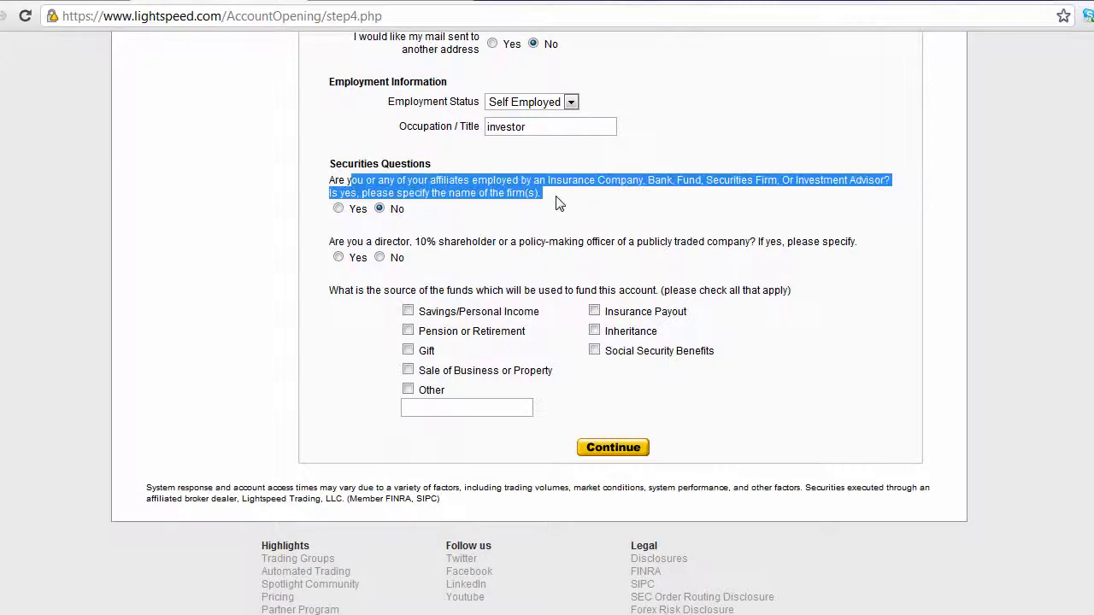
left_click(404, 244)
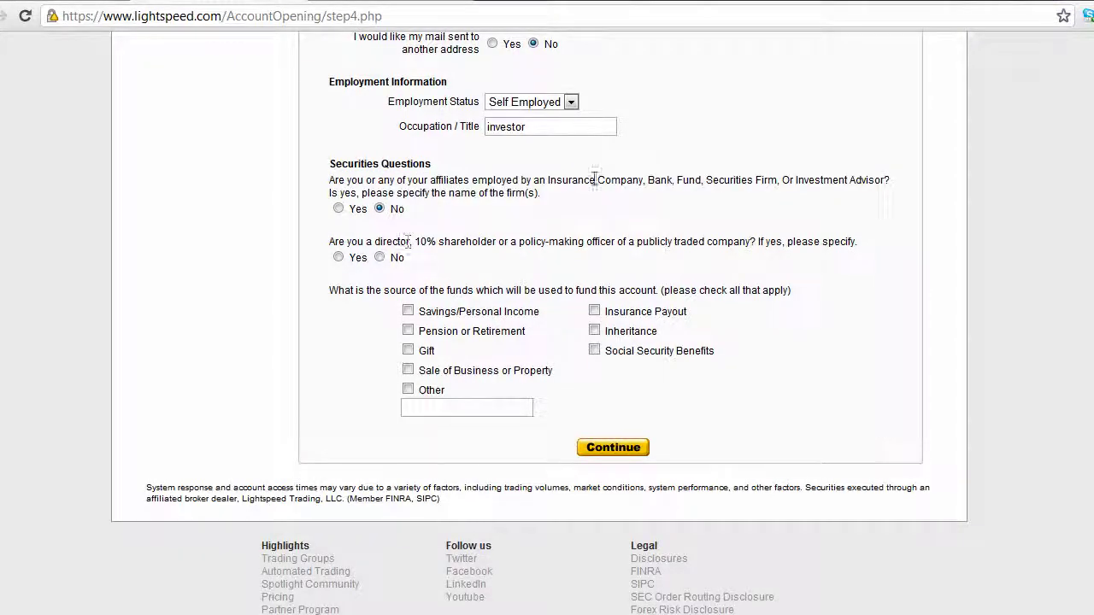
left_click_drag(416, 241, 549, 246)
left_click(579, 276)
left_click(379, 258)
- Tick only Savings/Personal Income as the source of funds and submit step 4
left_click_drag(427, 314, 495, 318)
left_click(495, 319)
left_click(409, 389)
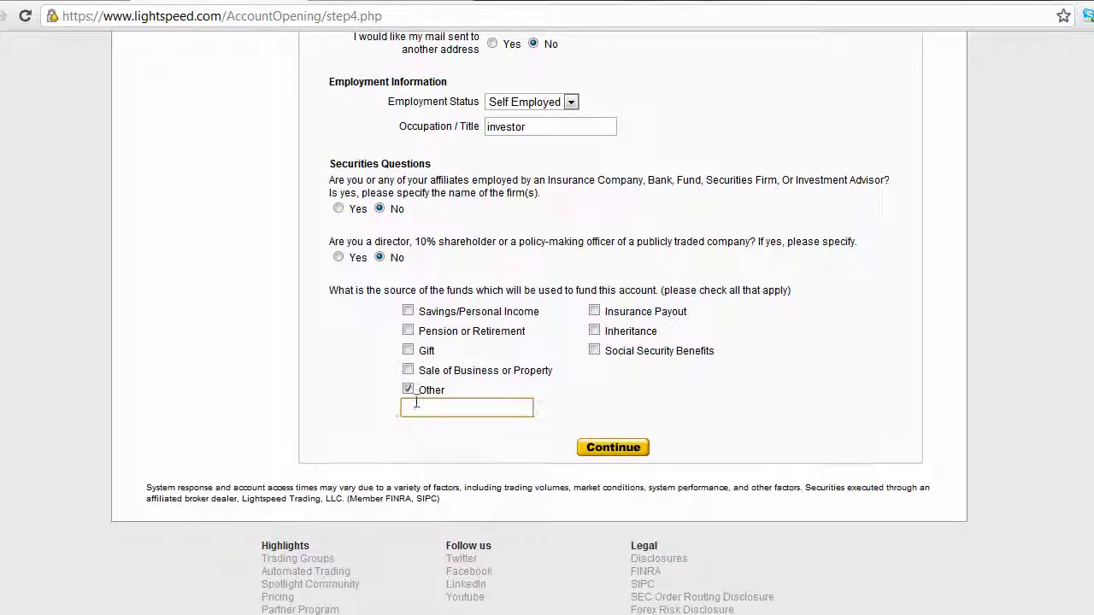
left_click(408, 390)
left_click(595, 312)
left_click(408, 312)
left_click(613, 448)
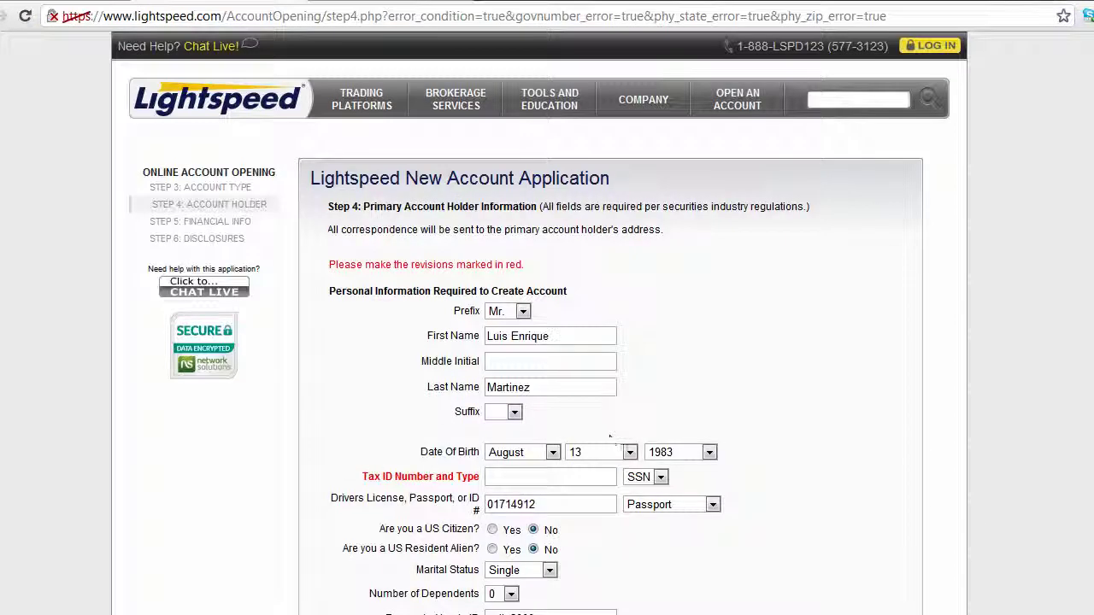
- Review the red revision message and choose AK in the State/Prov list
scroll(441, 386, "down", 1)
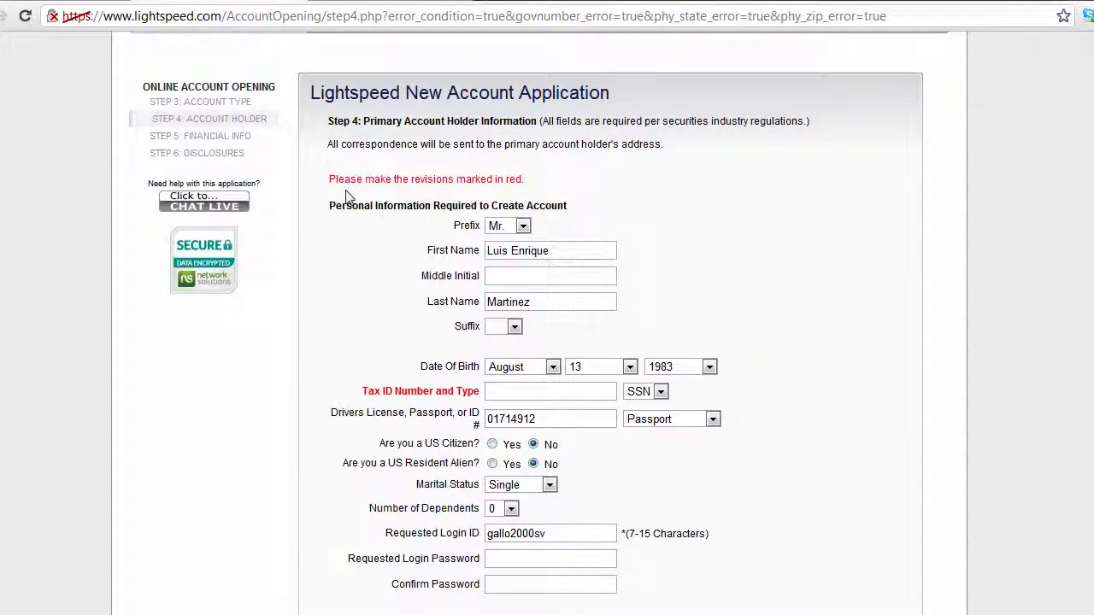
left_click_drag(341, 179, 472, 191)
left_click(500, 419)
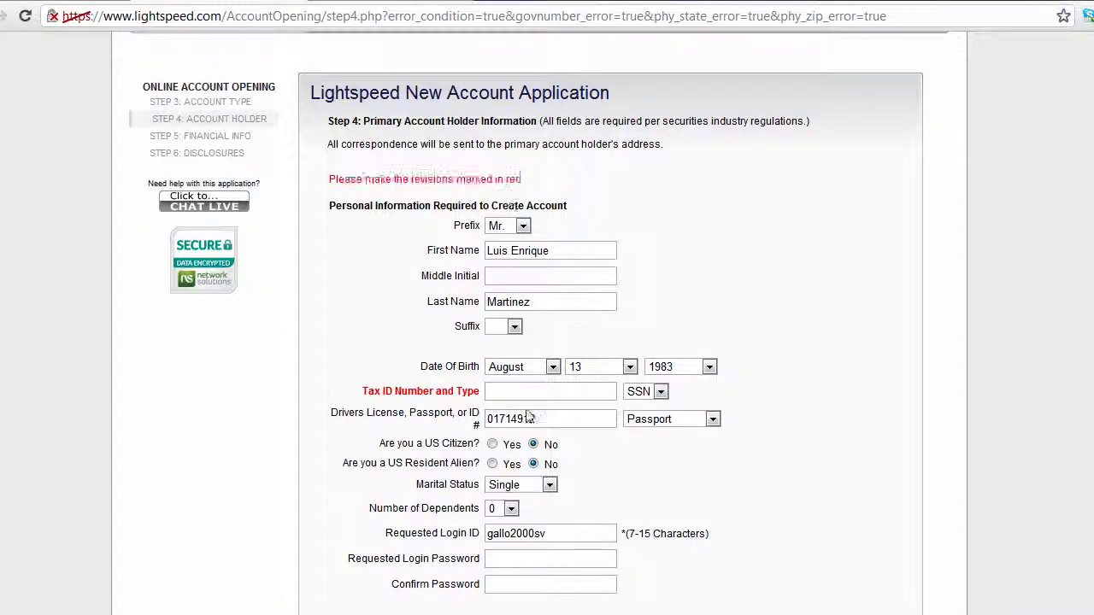
left_click(504, 391)
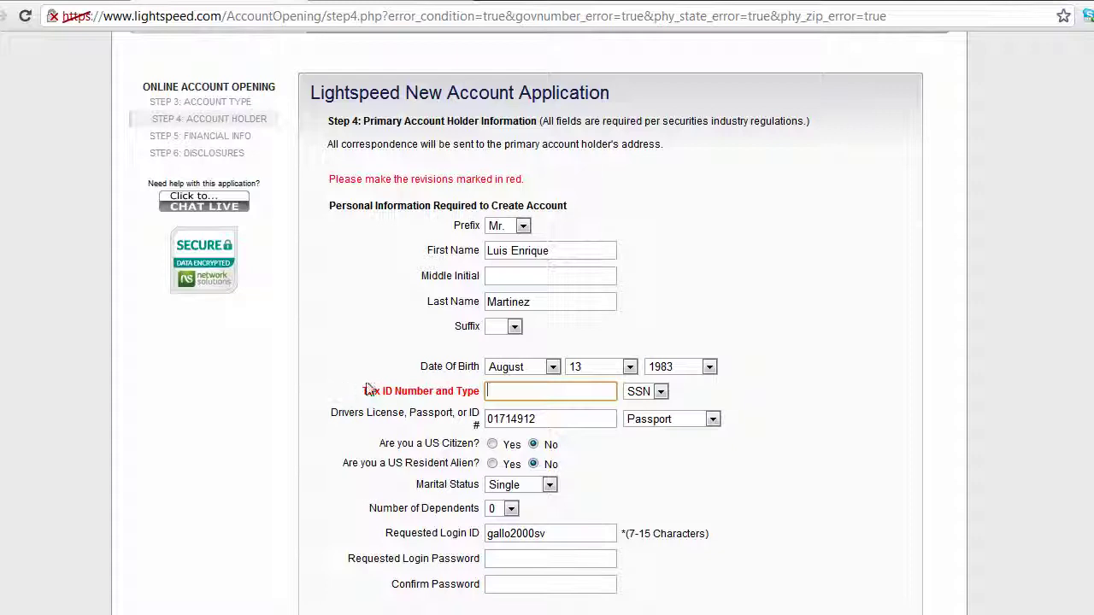
scroll(367, 389, "down", 3)
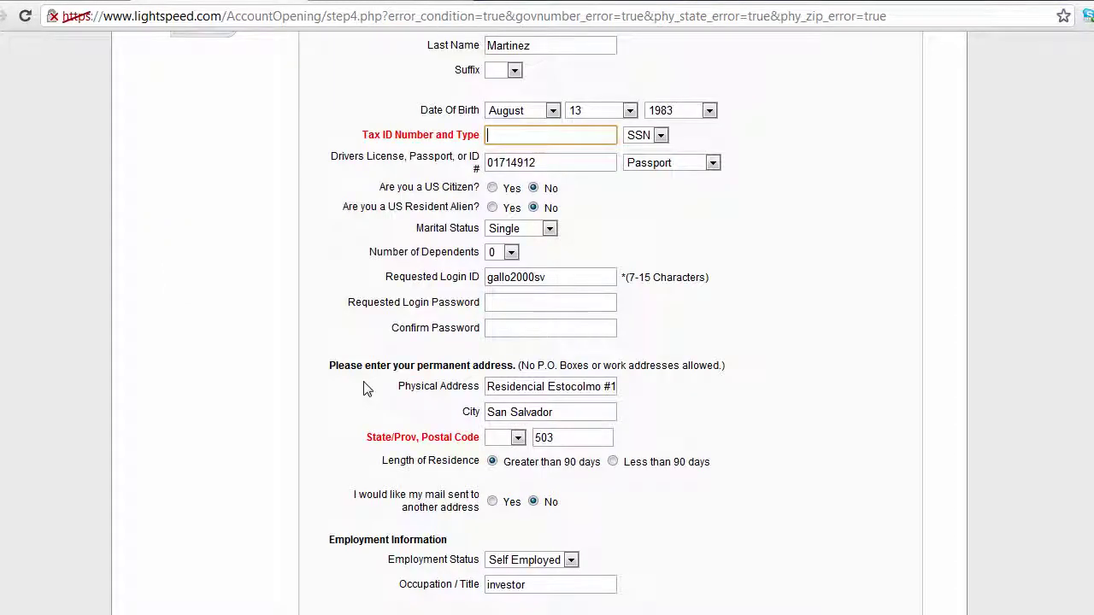
left_click(502, 437)
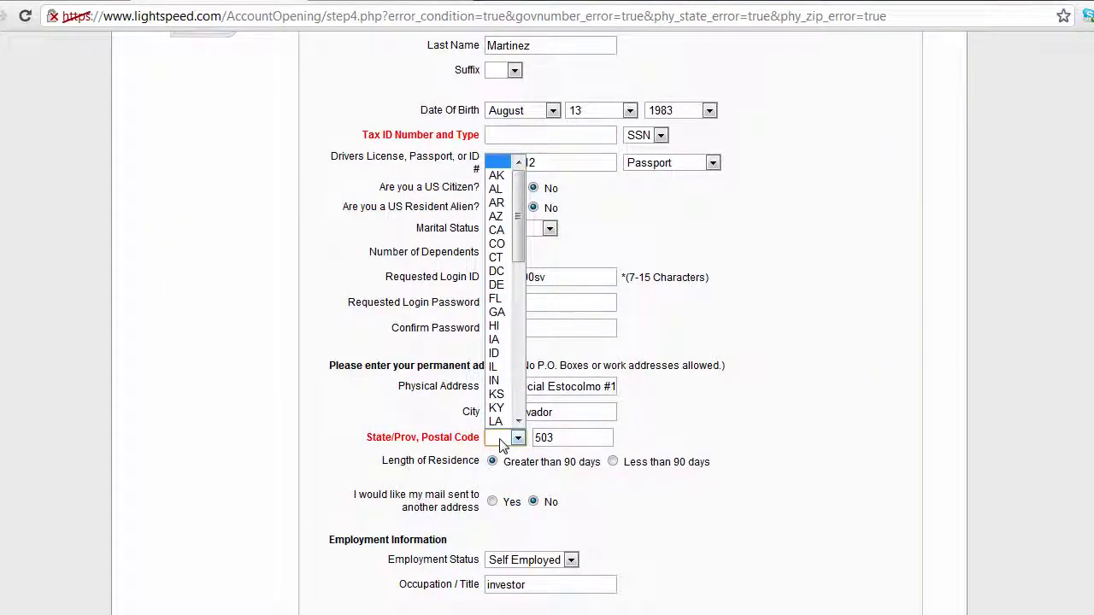
scroll(369, 427, "down", 3)
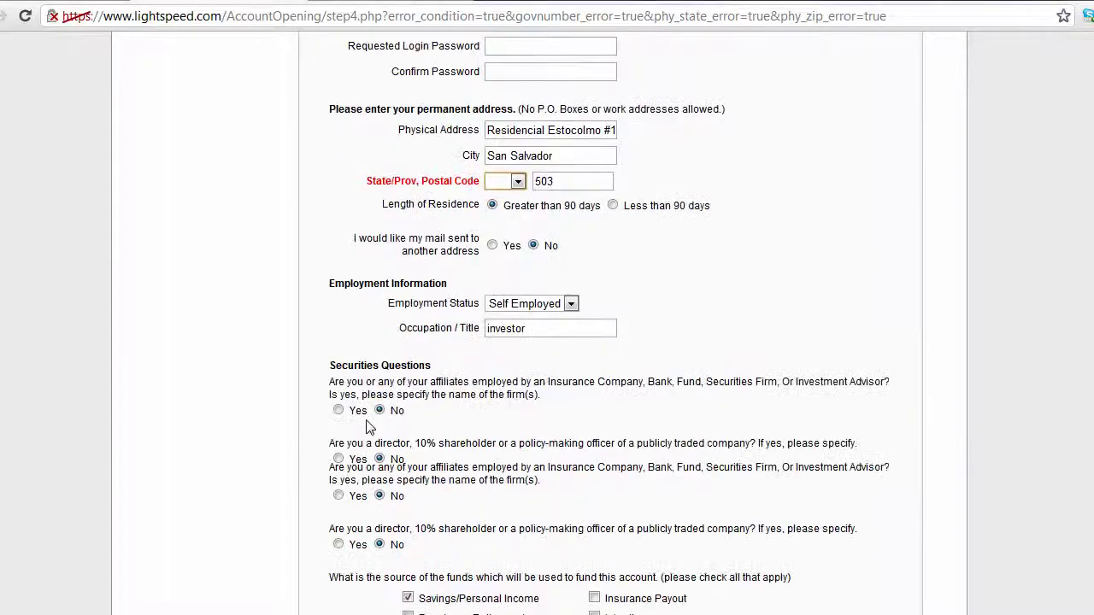
scroll(369, 427, "up", 3)
left_click(516, 493)
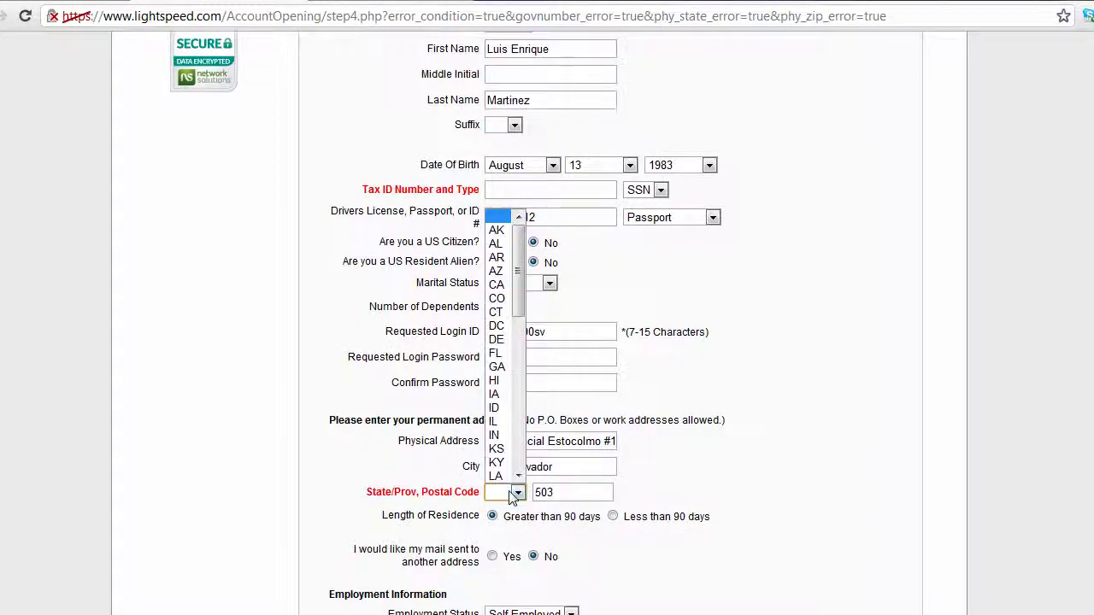
scroll(505, 385, "down", 5)
scroll(504, 299, "up", 5)
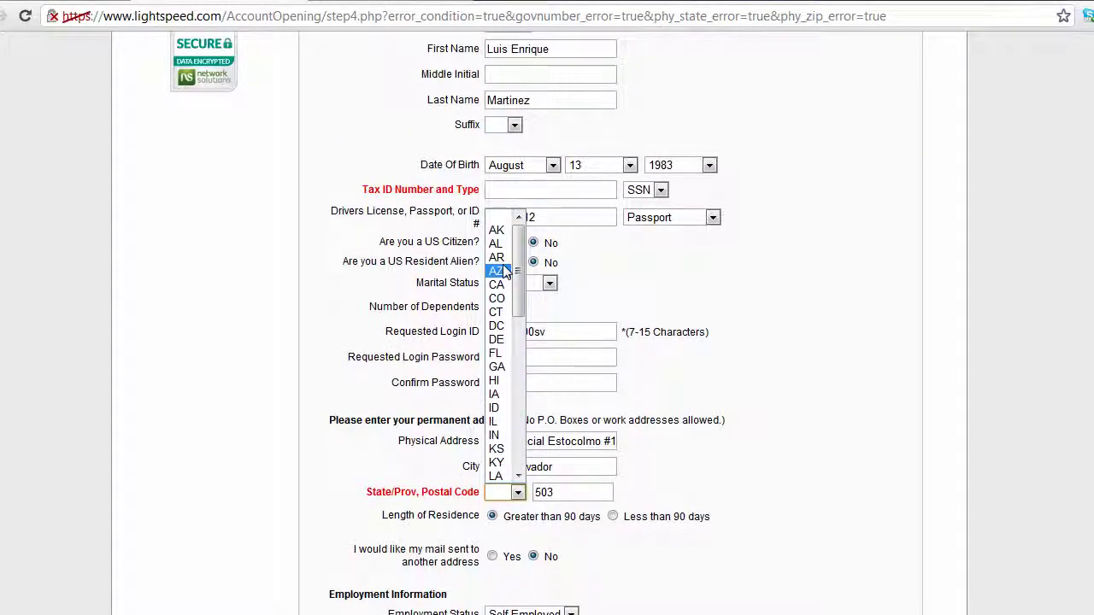
left_click(394, 450)
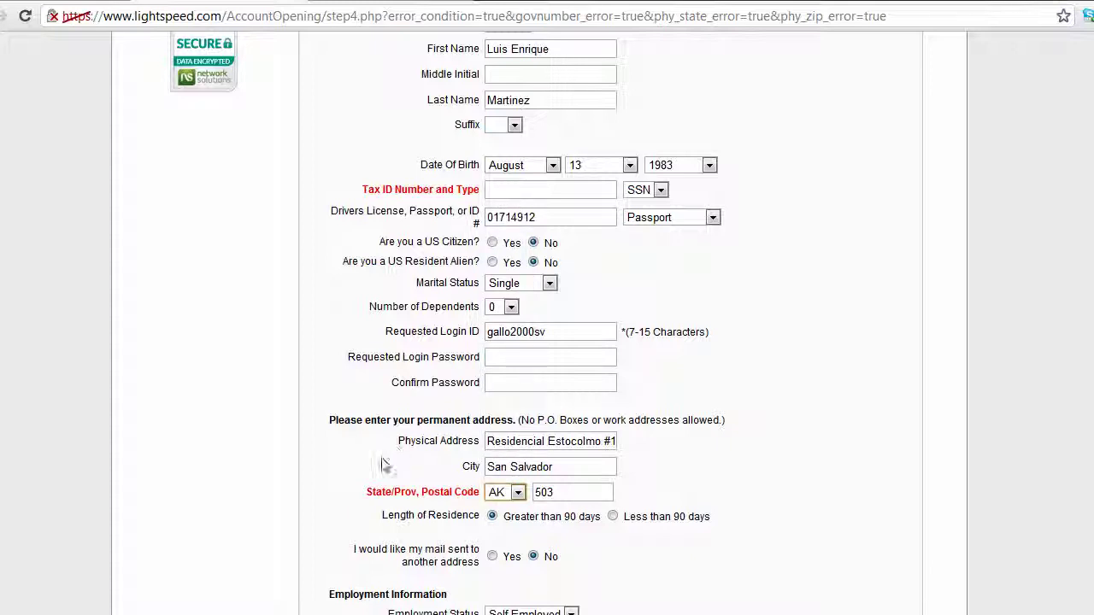
scroll(381, 462, "up", 1)
- Enter the tax ID number and resubmit the account holder form
left_click(502, 277)
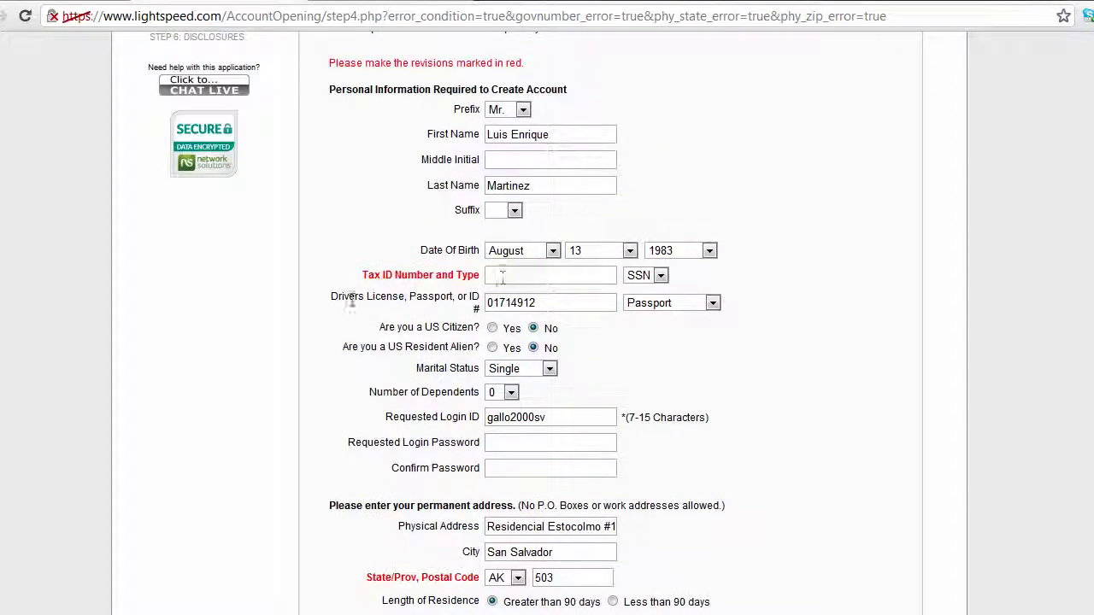
type("123456")
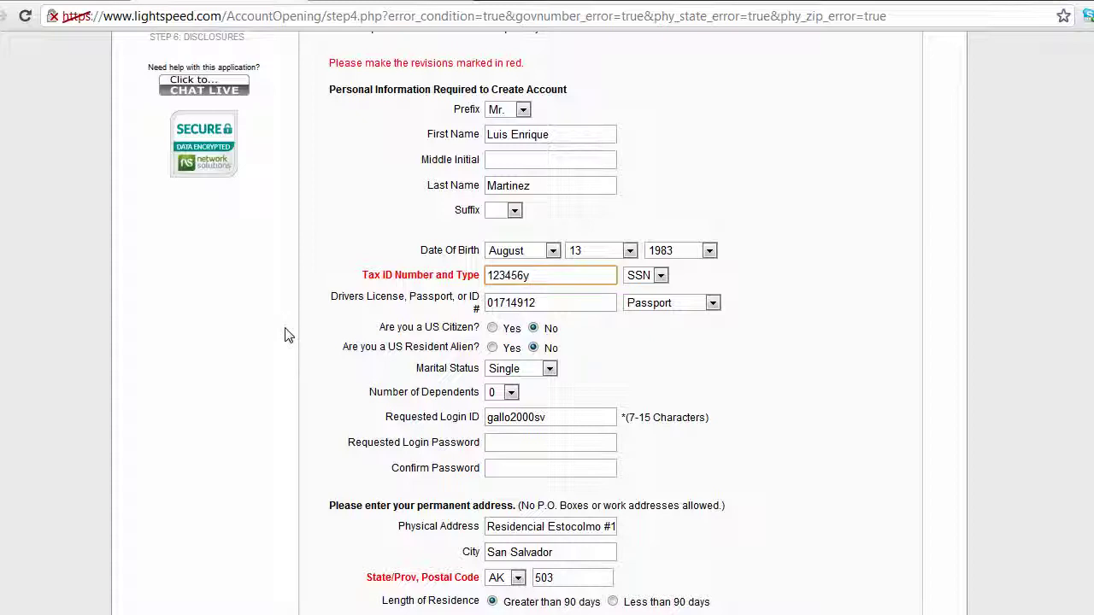
type("7")
scroll(285, 338, "down", 1)
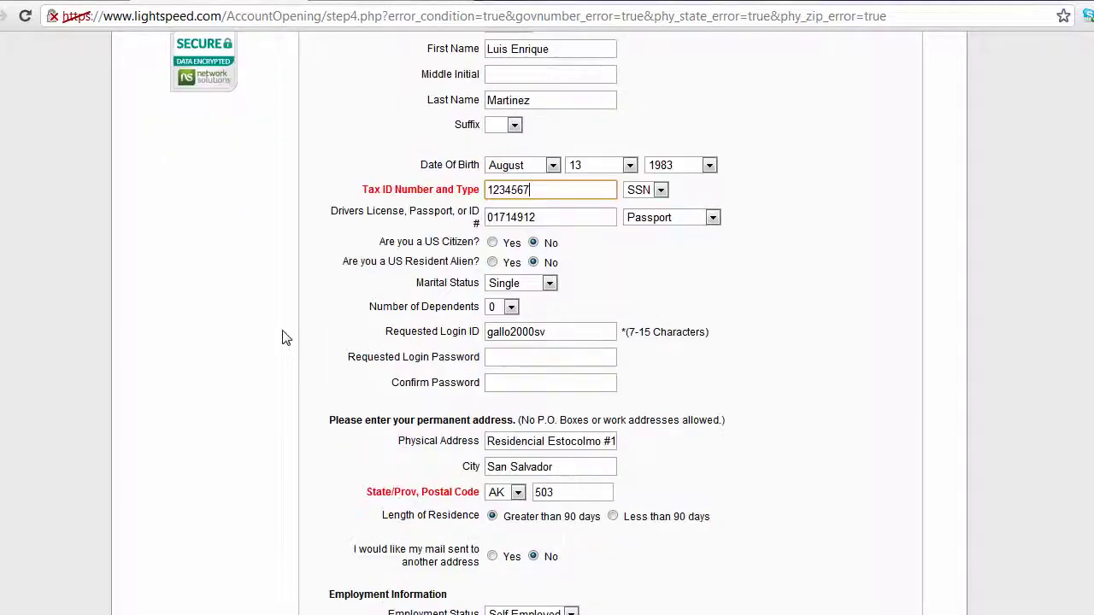
scroll(284, 333, "down", 1)
scroll(285, 331, "down", 2)
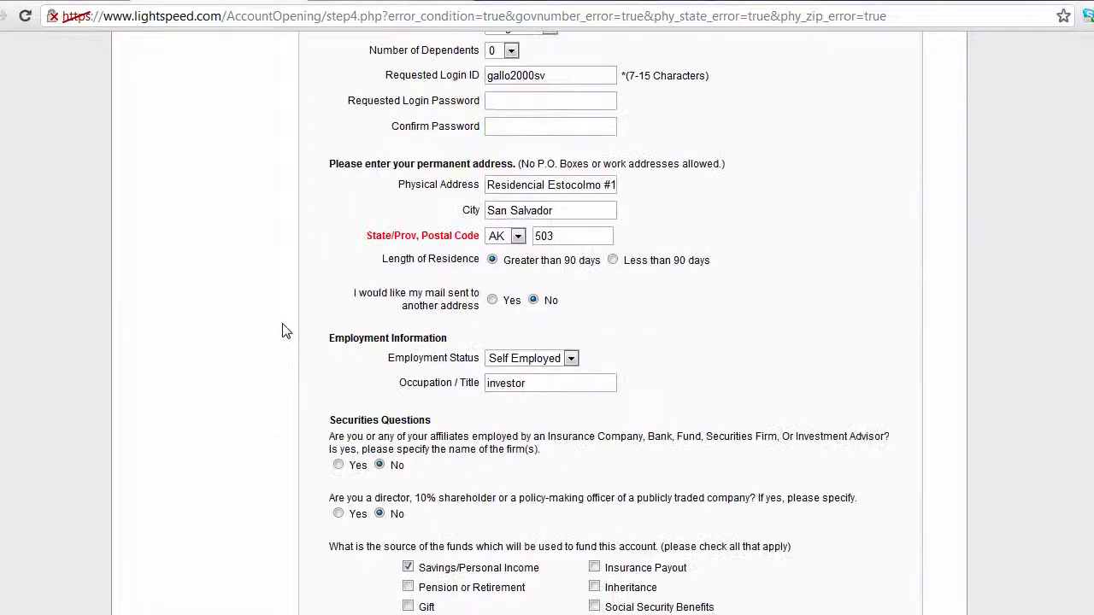
scroll(485, 459, "down", 3)
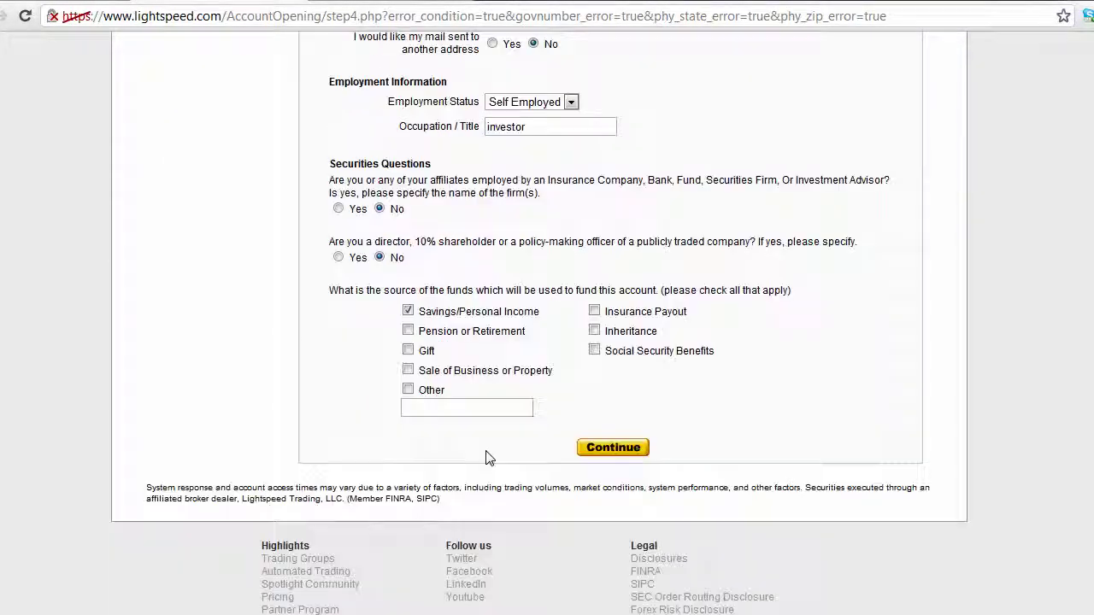
left_click(605, 453)
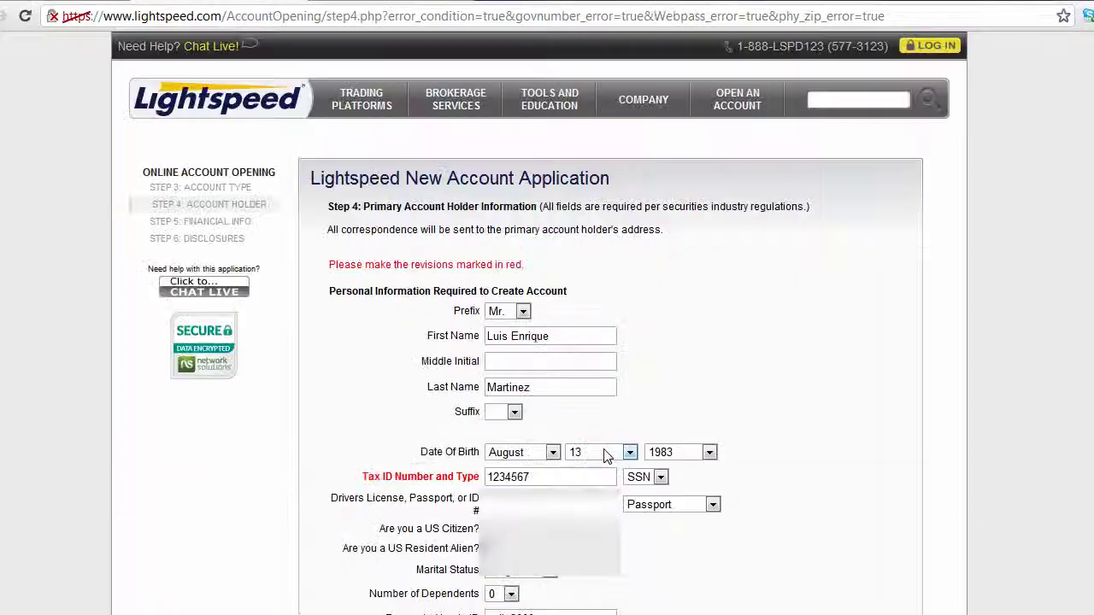
- Keep SSN as the tax ID type and select the tax ID digits for correction
scroll(586, 416, "down", 1)
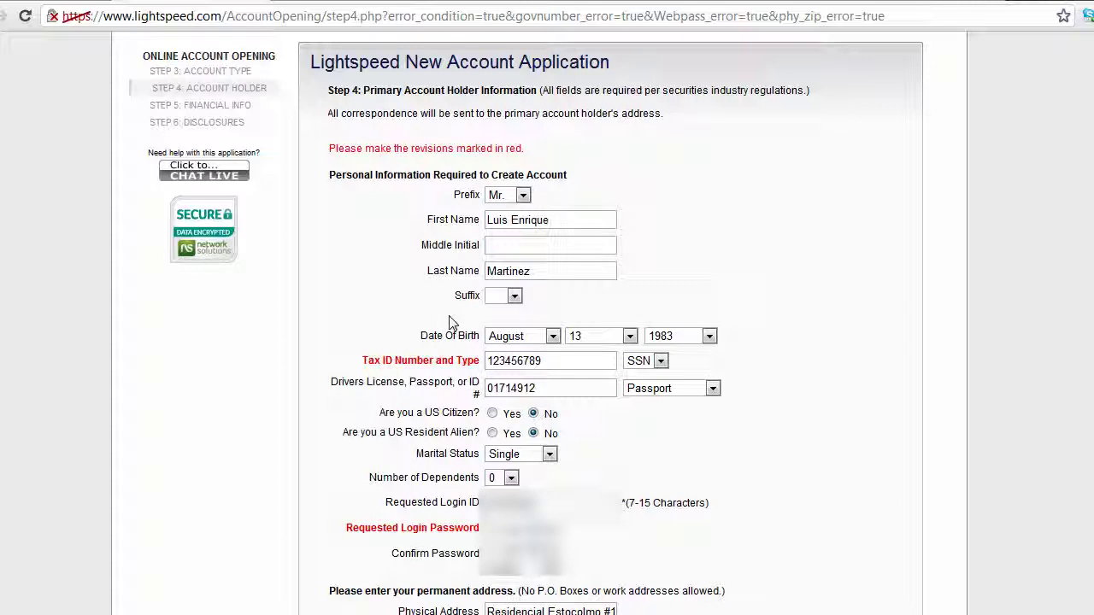
scroll(382, 325, "down", 1)
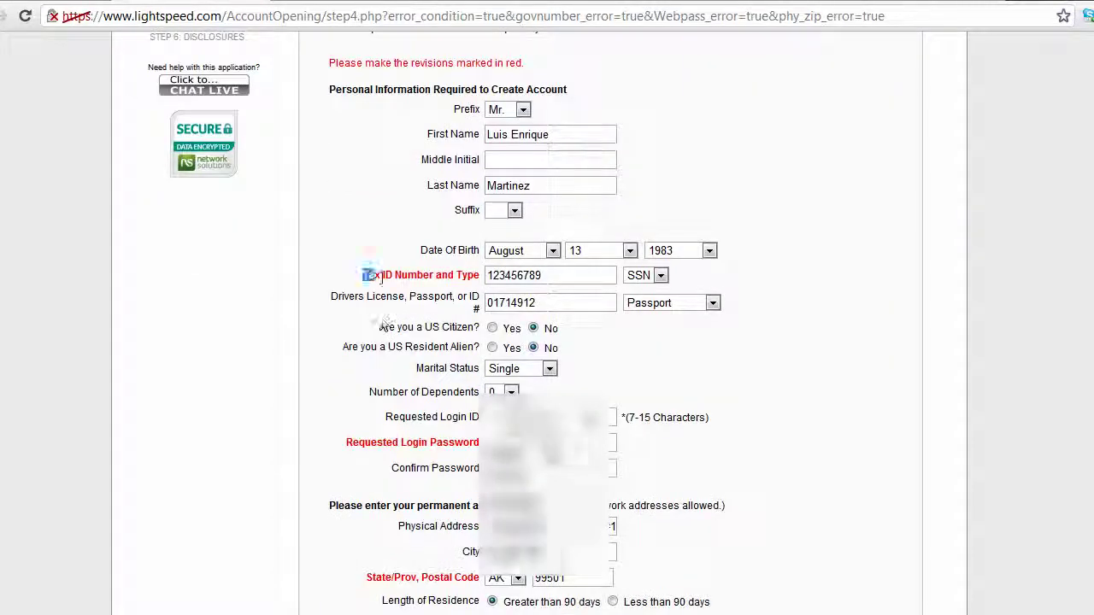
left_click_drag(362, 274, 652, 290)
left_click(654, 276)
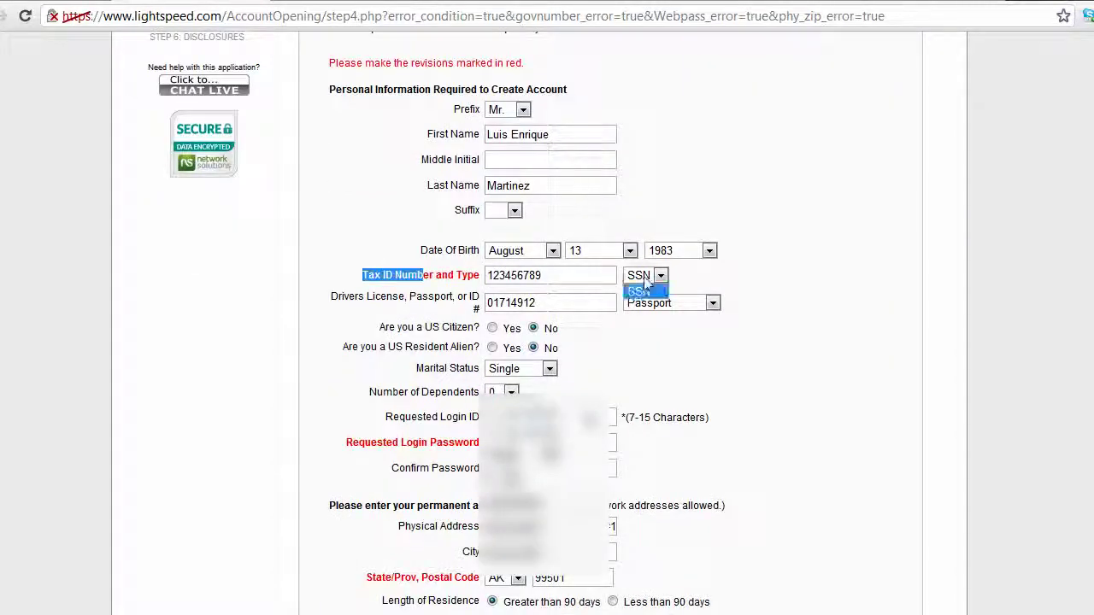
left_click(437, 272)
left_click(375, 274)
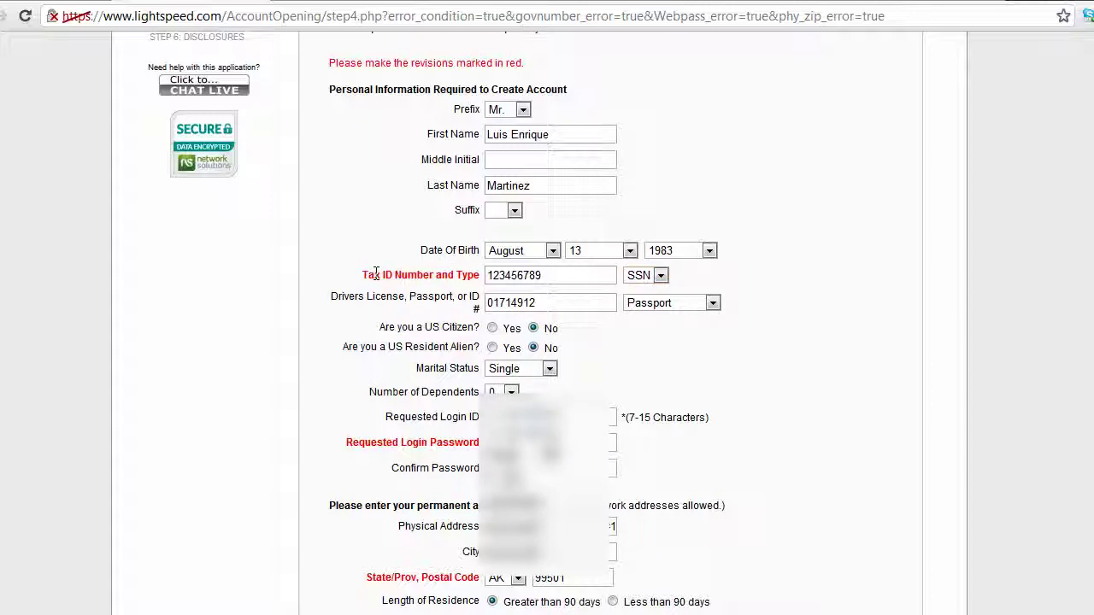
left_click_drag(375, 273, 457, 274)
left_click(570, 276)
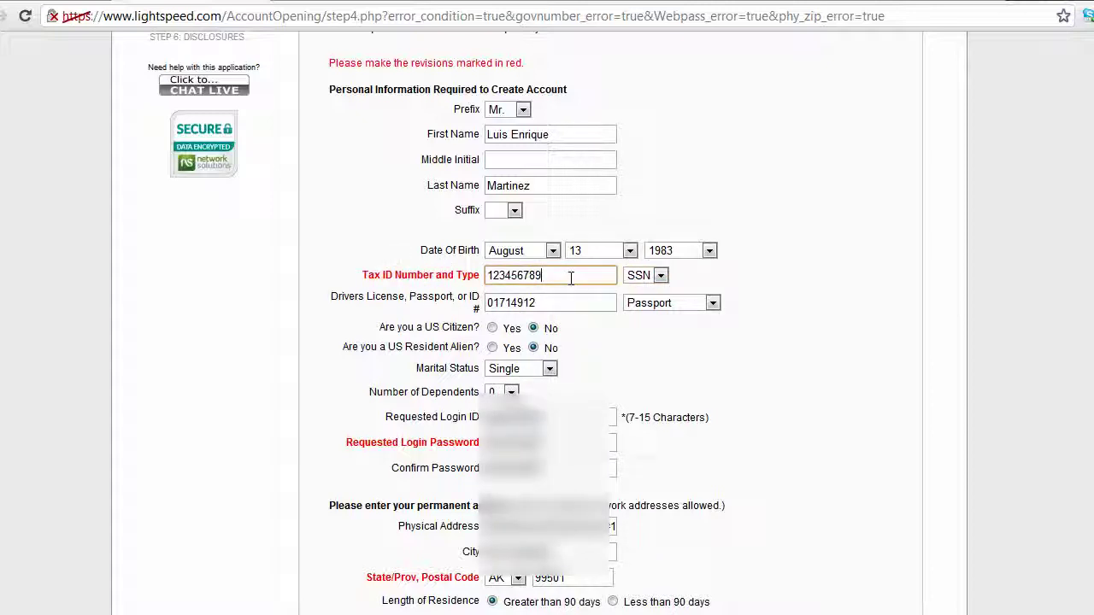
left_click_drag(571, 278, 486, 275)
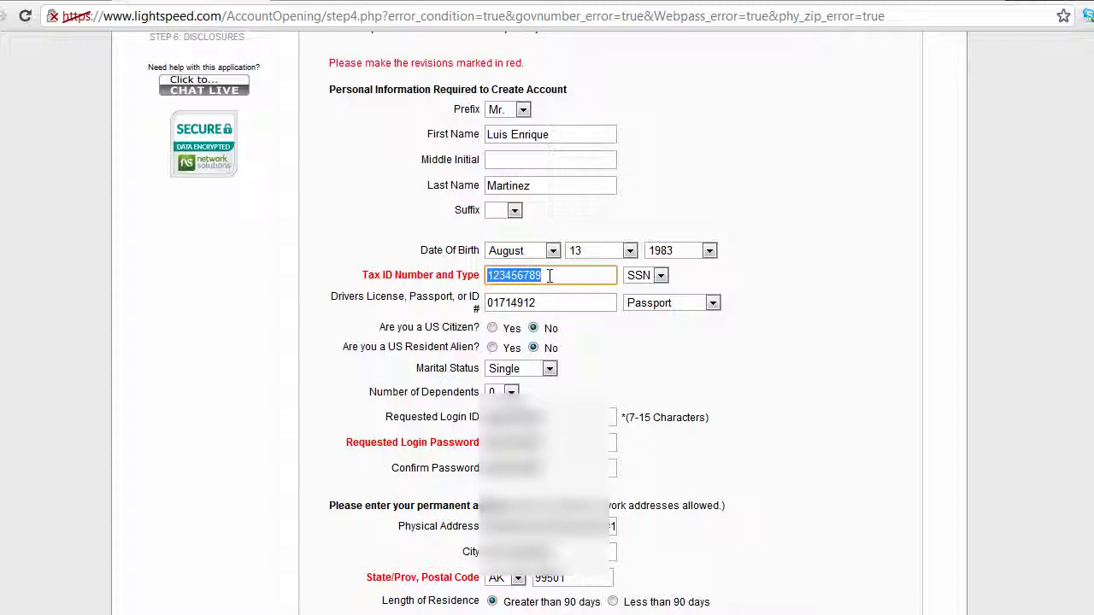
- Keep AK as the state and select the whole postal code value
scroll(549, 275, "down", 1)
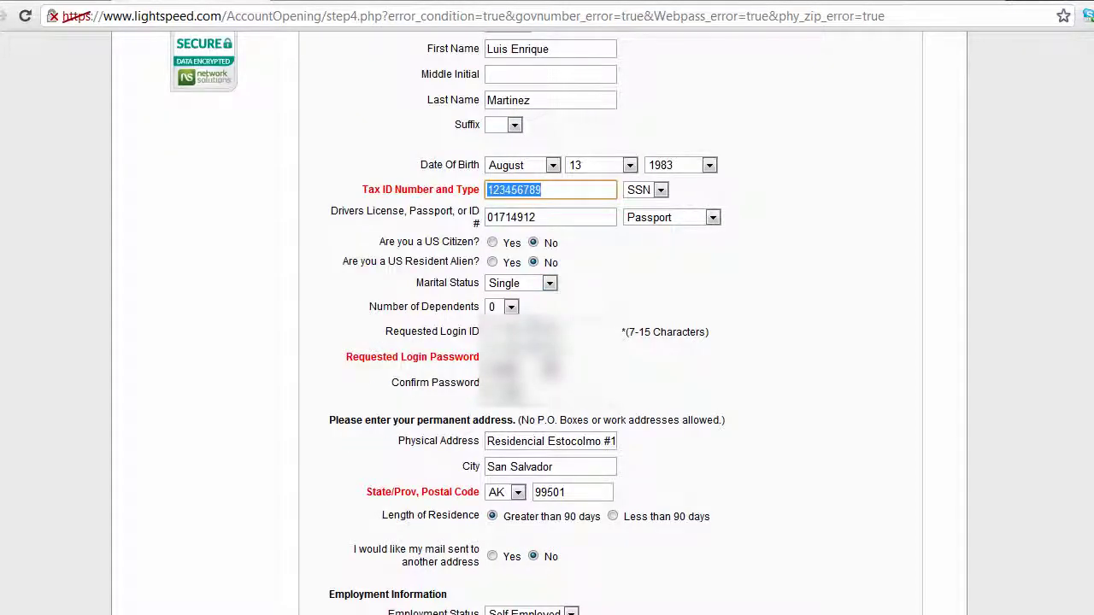
left_click(517, 492)
left_click(517, 492)
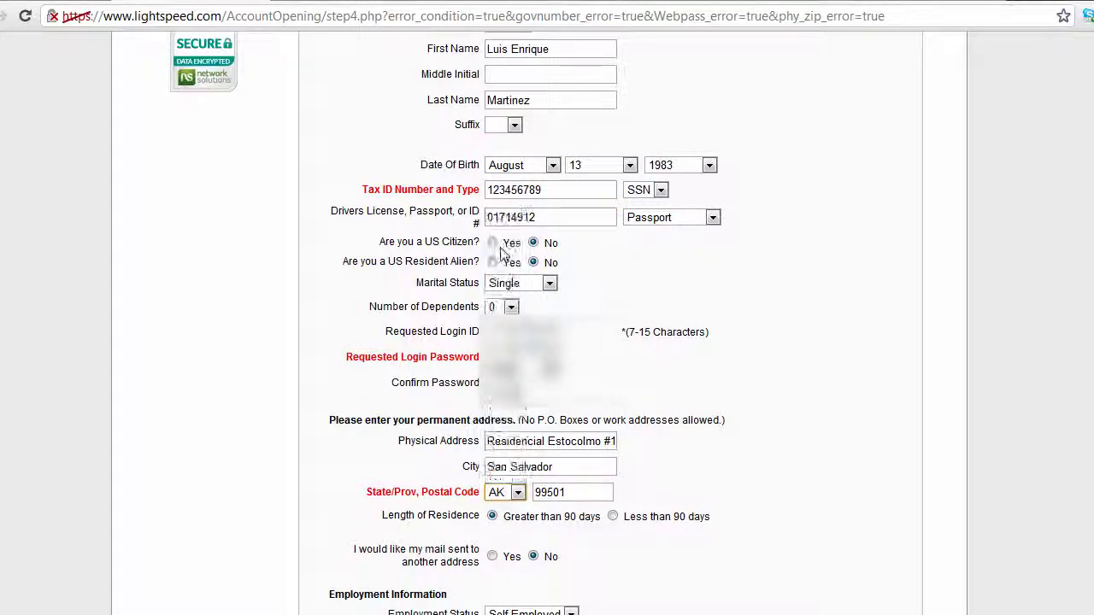
double_click(567, 492)
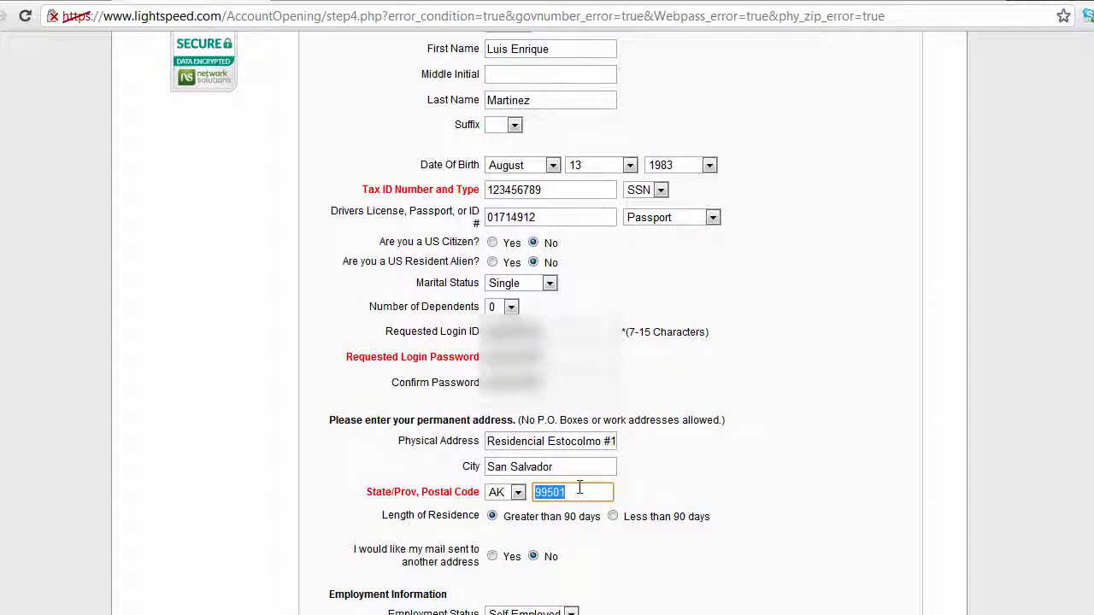
scroll(579, 434, "down", 1)
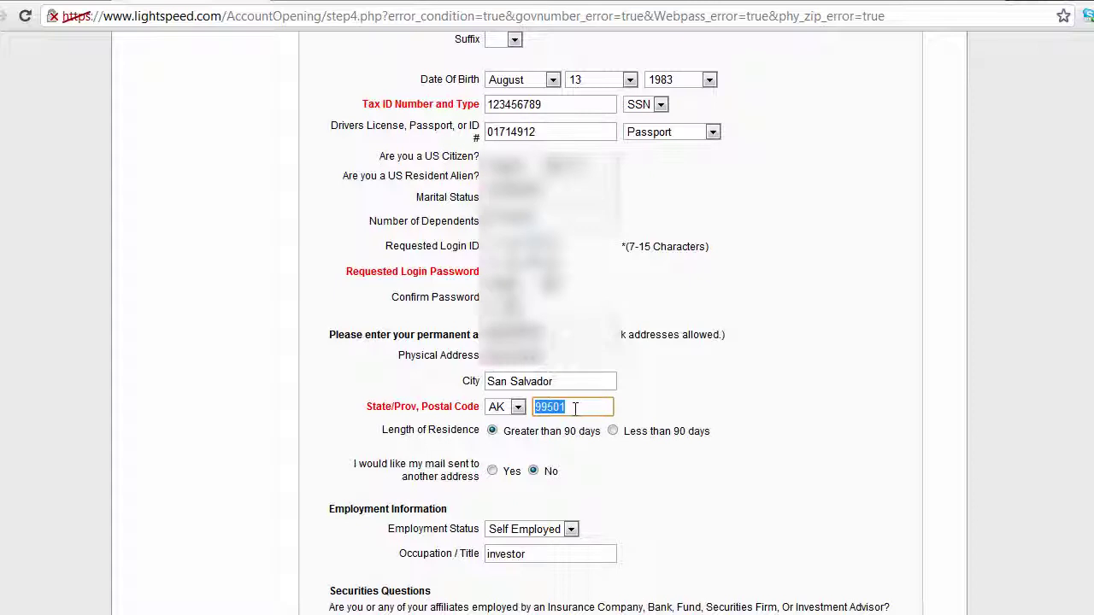
- Submit step 4 to advance to the Financial Information step
scroll(590, 470, "down", 4)
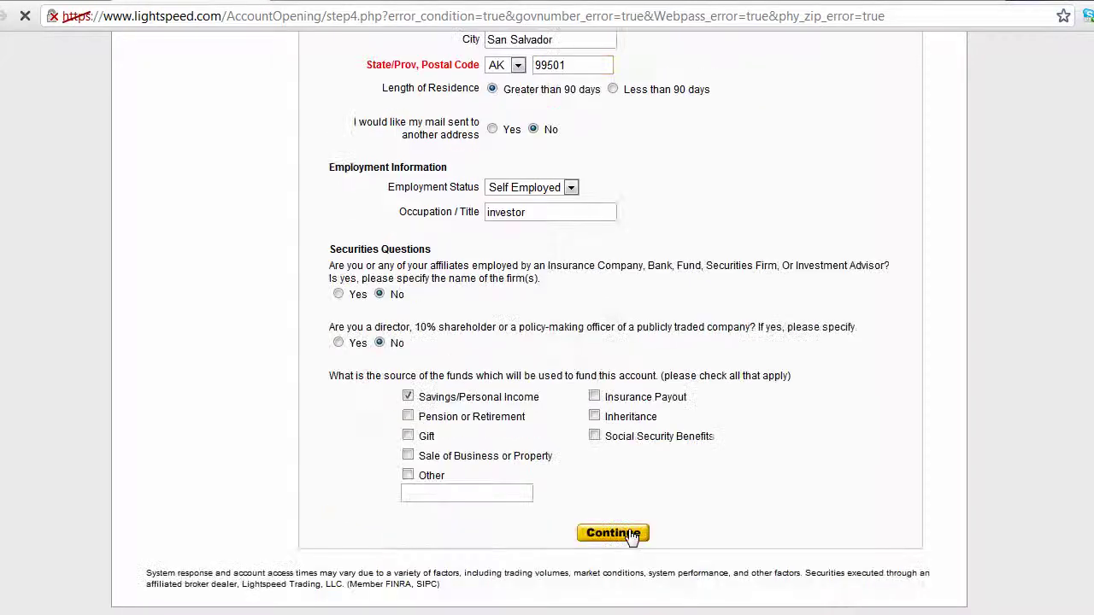
left_click(612, 530)
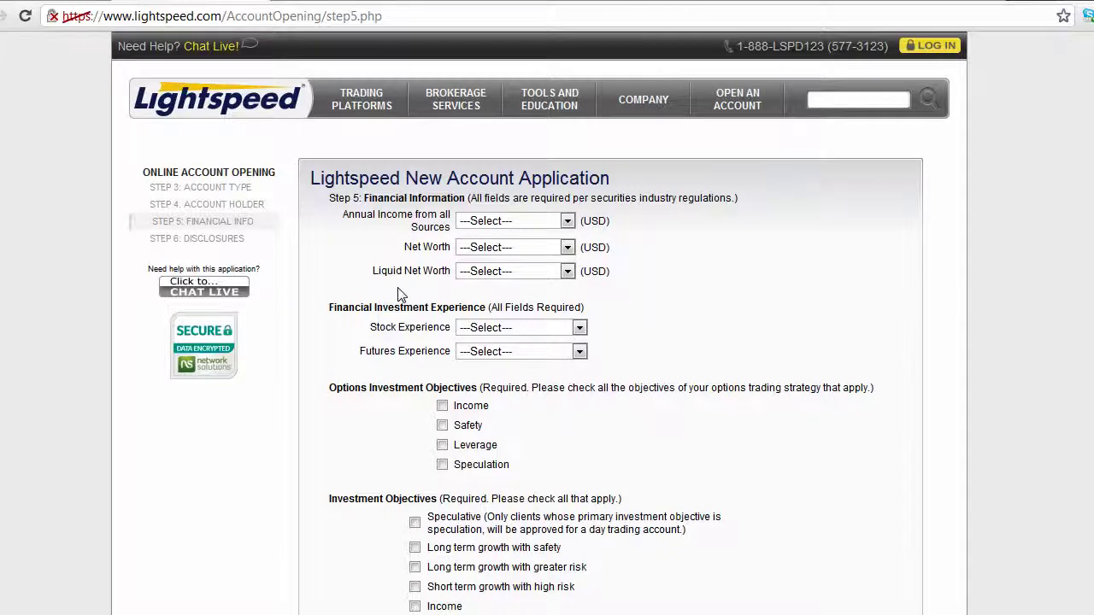
scroll(409, 266, "down", 1)
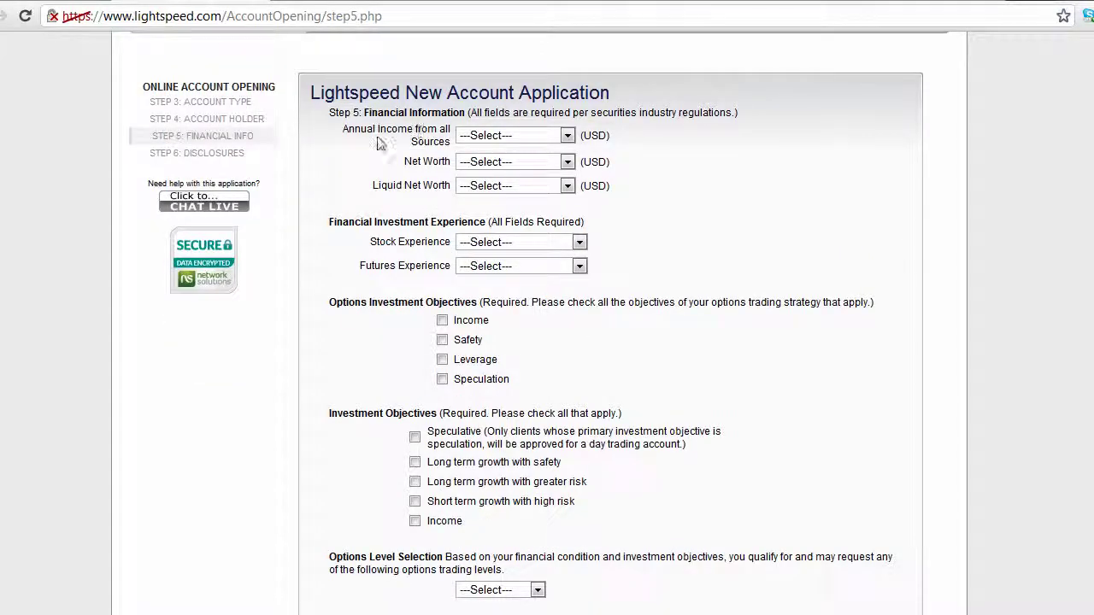
- Set Annual Income from all Sources to $0-14,999
left_click(466, 144)
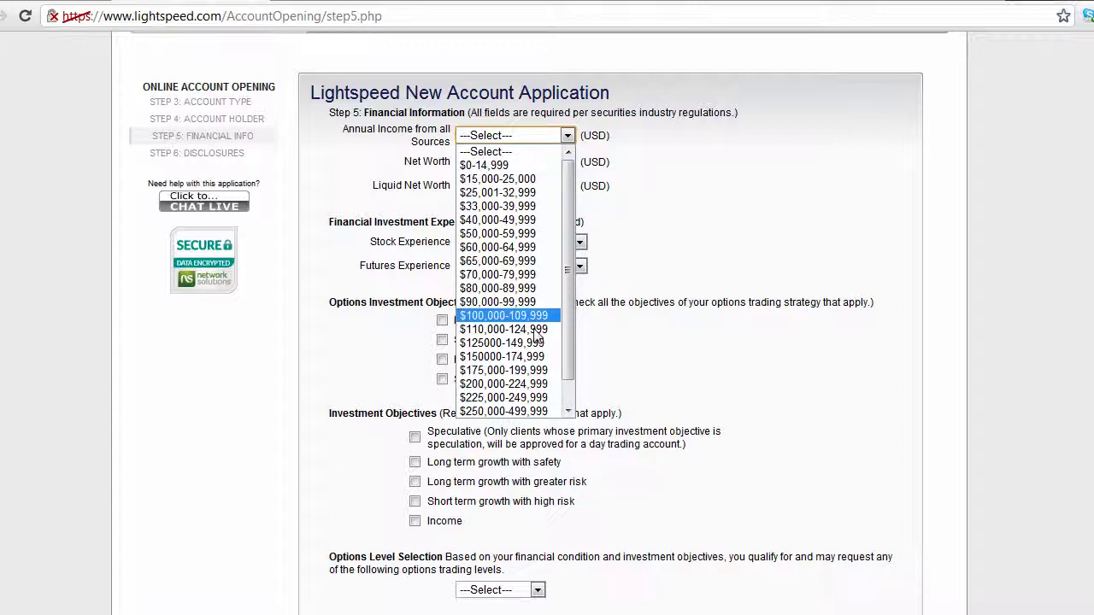
left_click(528, 178)
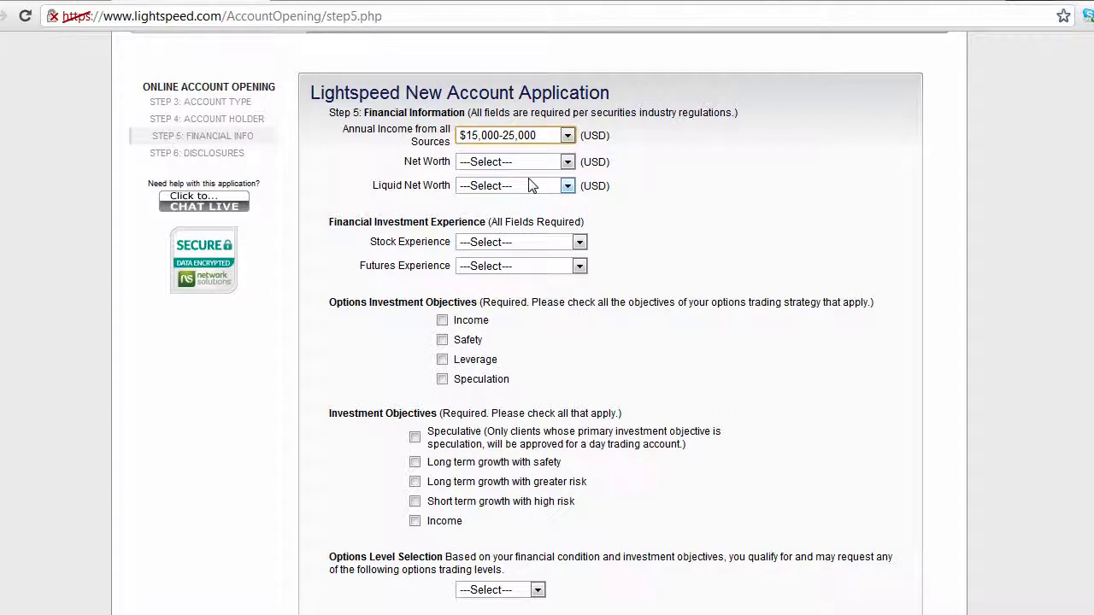
left_click(519, 138)
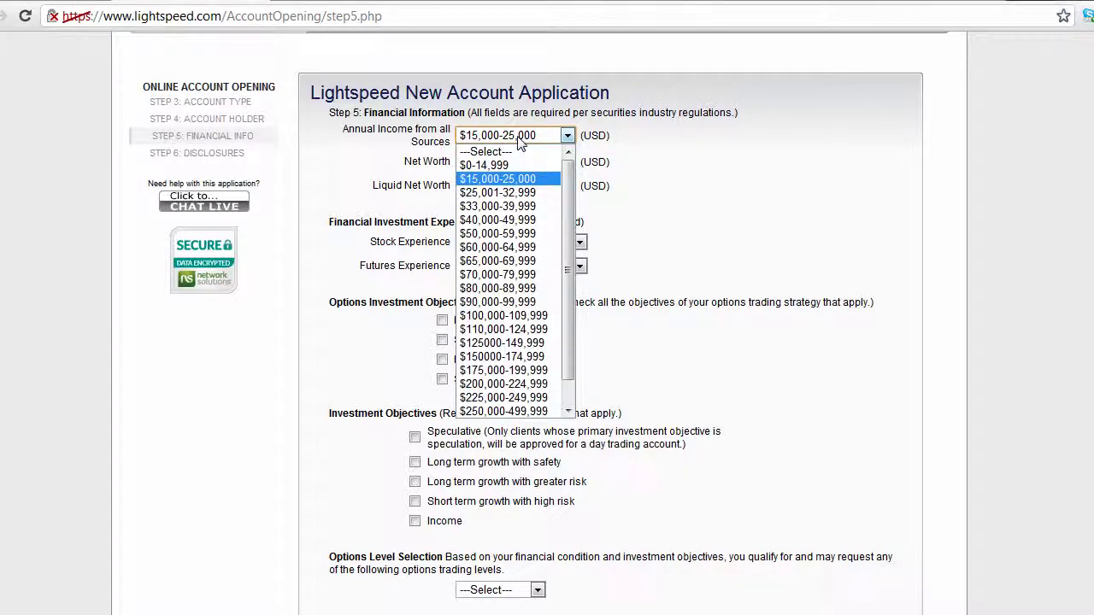
left_click(494, 166)
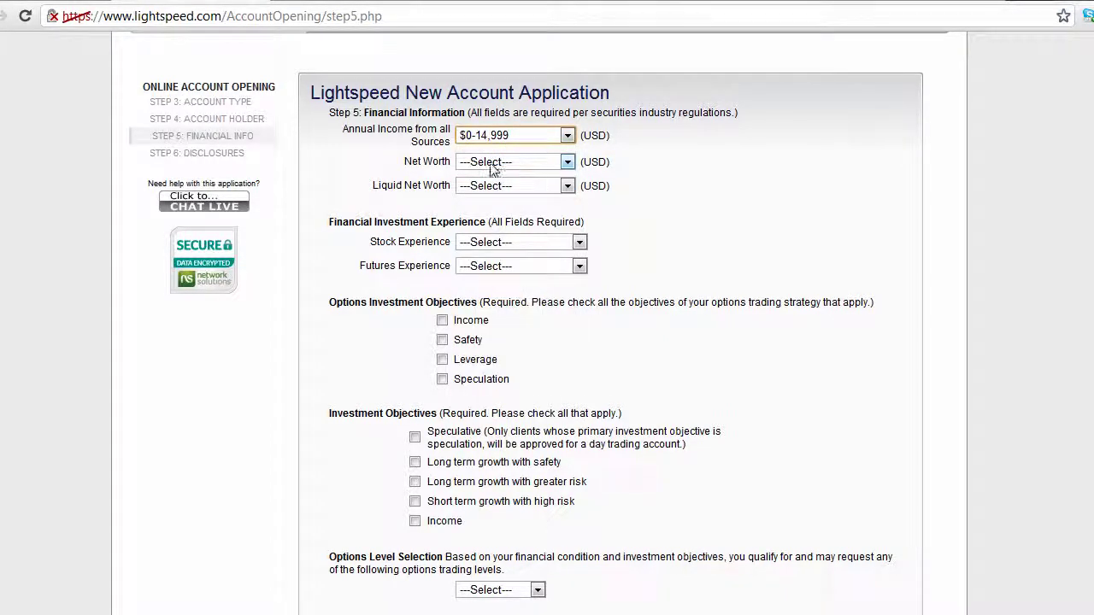
left_click(492, 165)
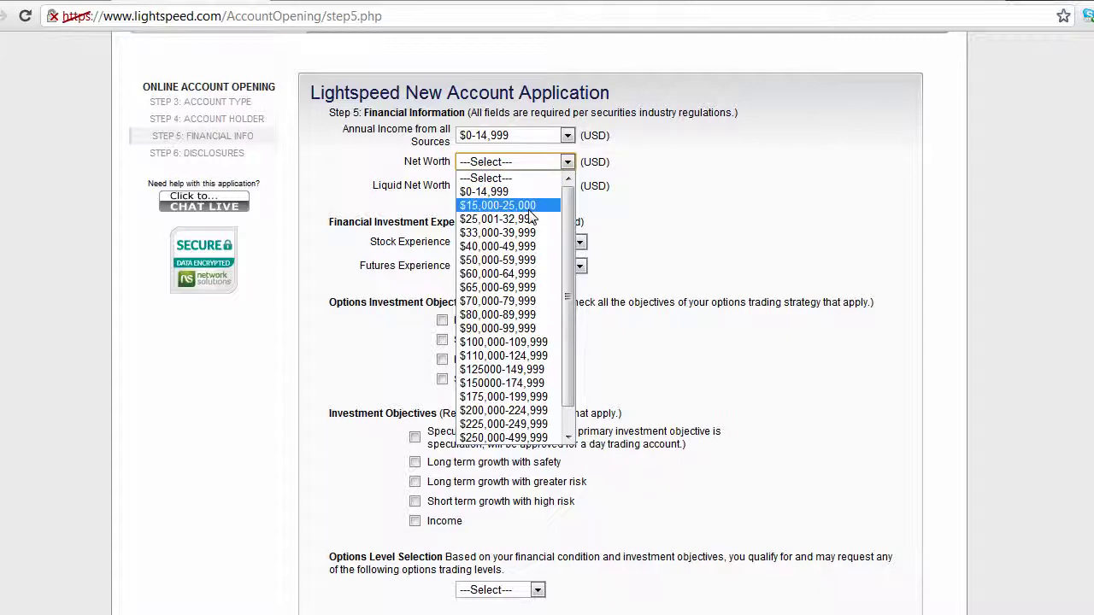
- Choose $15,000-25,000 for Net Worth and $0-14,999 for Liquid Net Worth, keeping income at $0-14,999
left_click(530, 209)
left_click(503, 138)
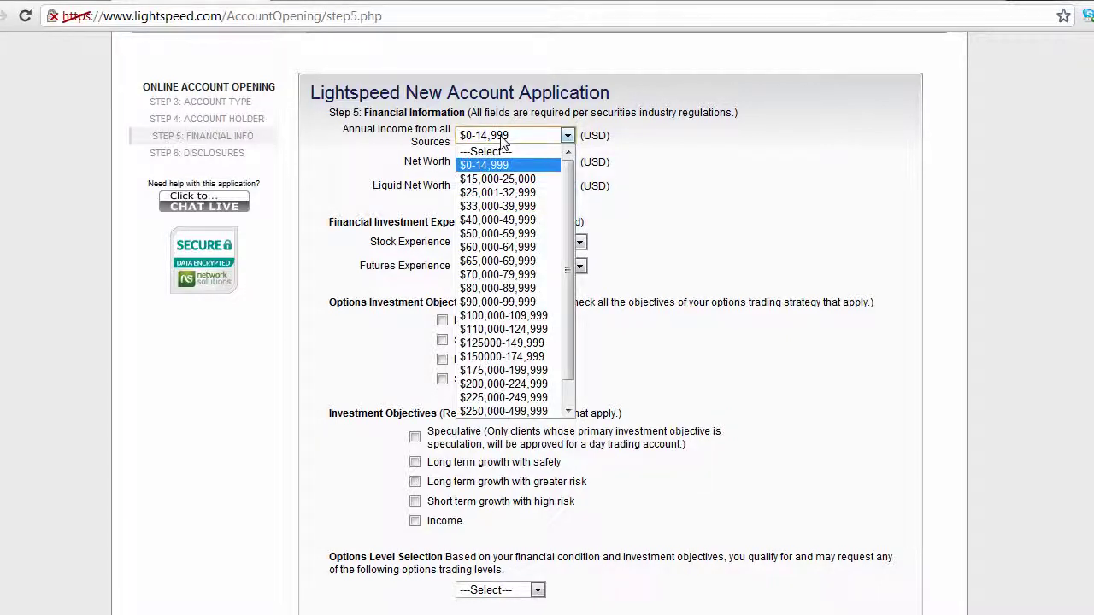
left_click(503, 165)
left_click(509, 162)
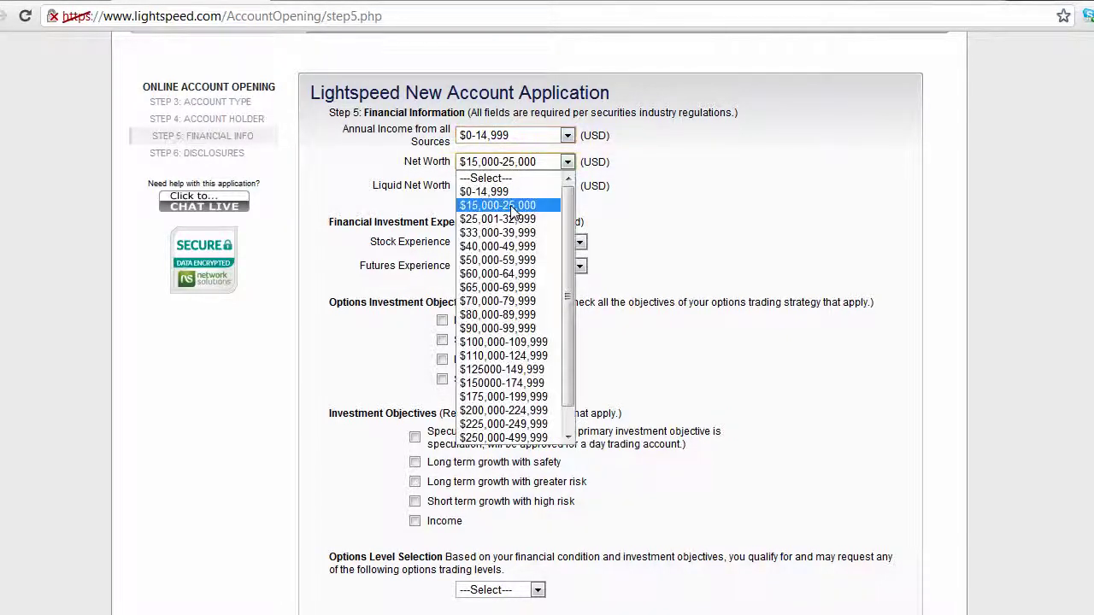
left_click(511, 210)
left_click(502, 188)
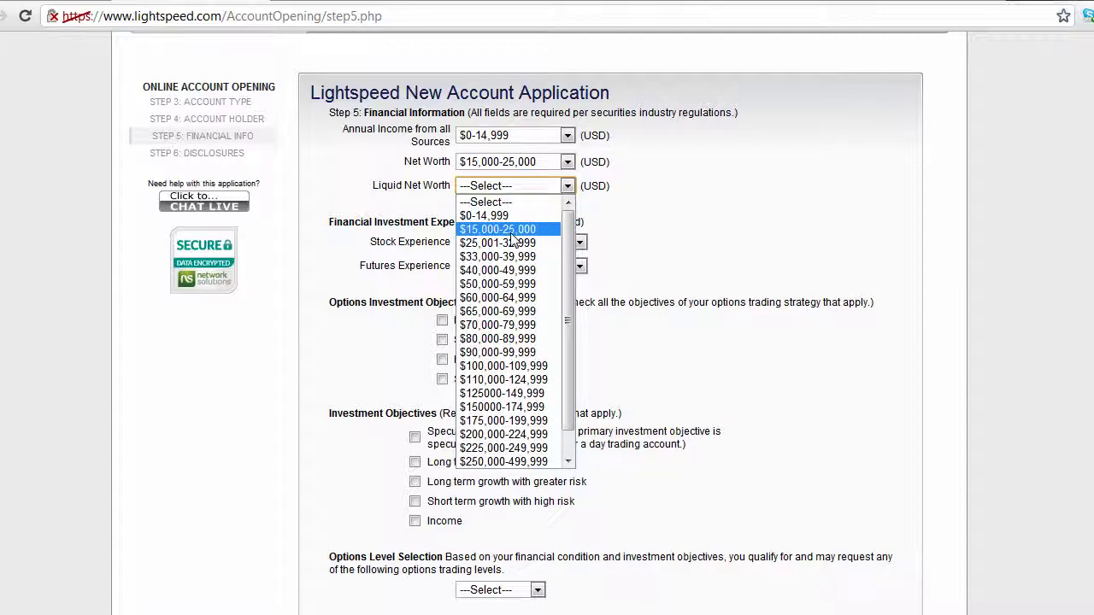
left_click(512, 220)
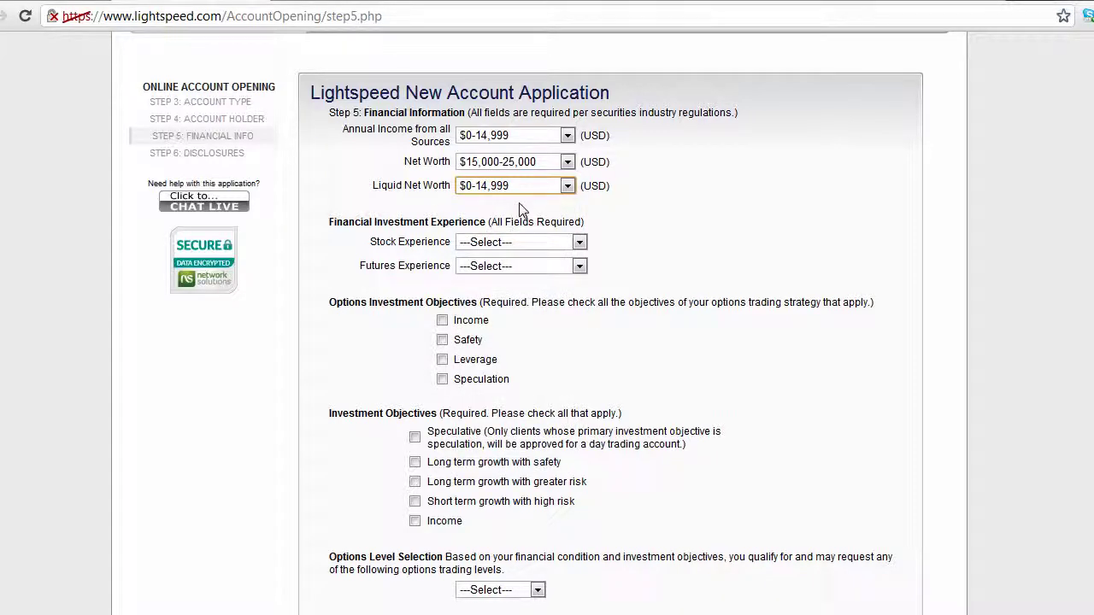
scroll(520, 209, "down", 1)
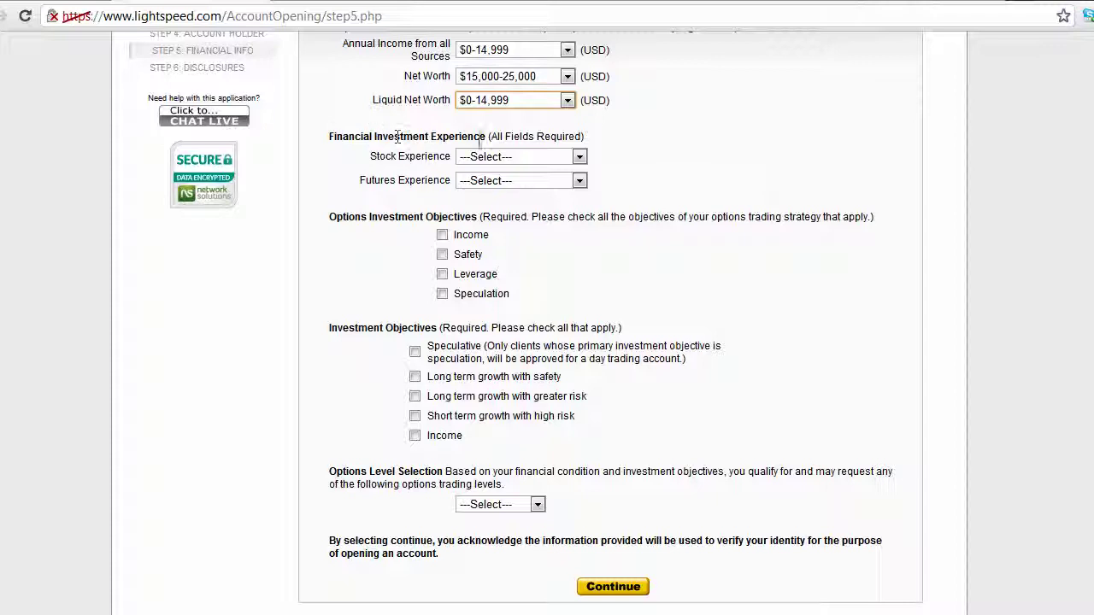
- Set Stock Experience to 1-5 Years and Futures Experience to Less than 1 Year
left_click(482, 157)
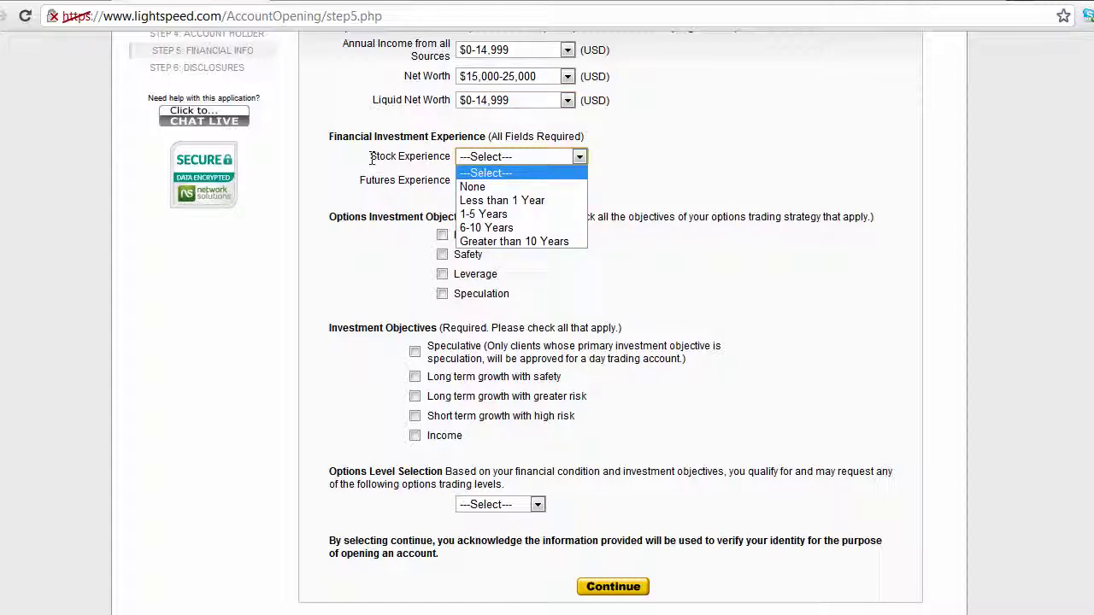
left_click(495, 216)
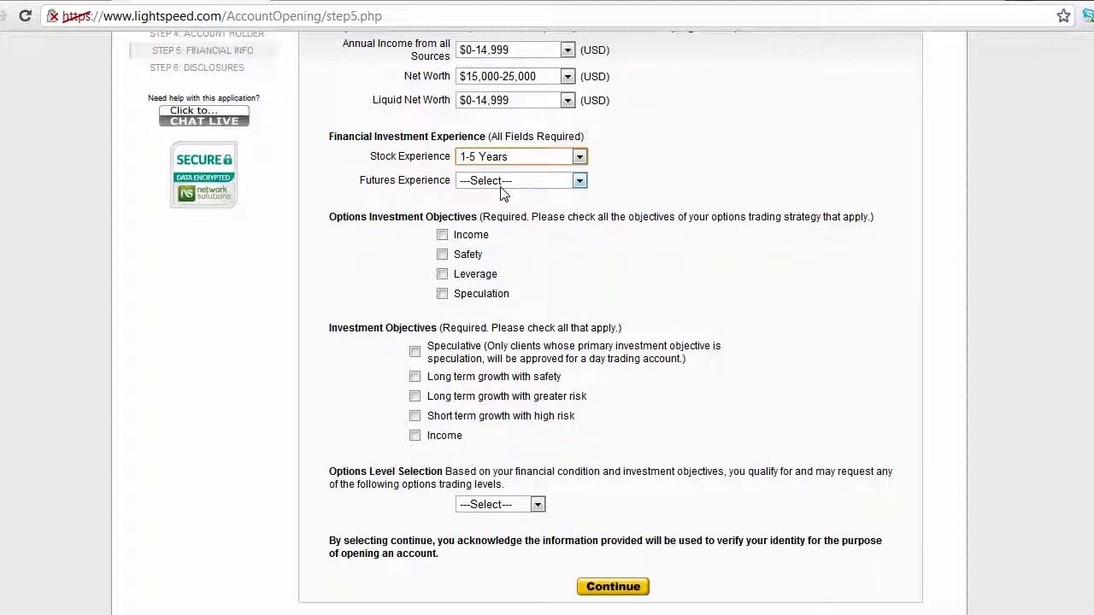
left_click(502, 188)
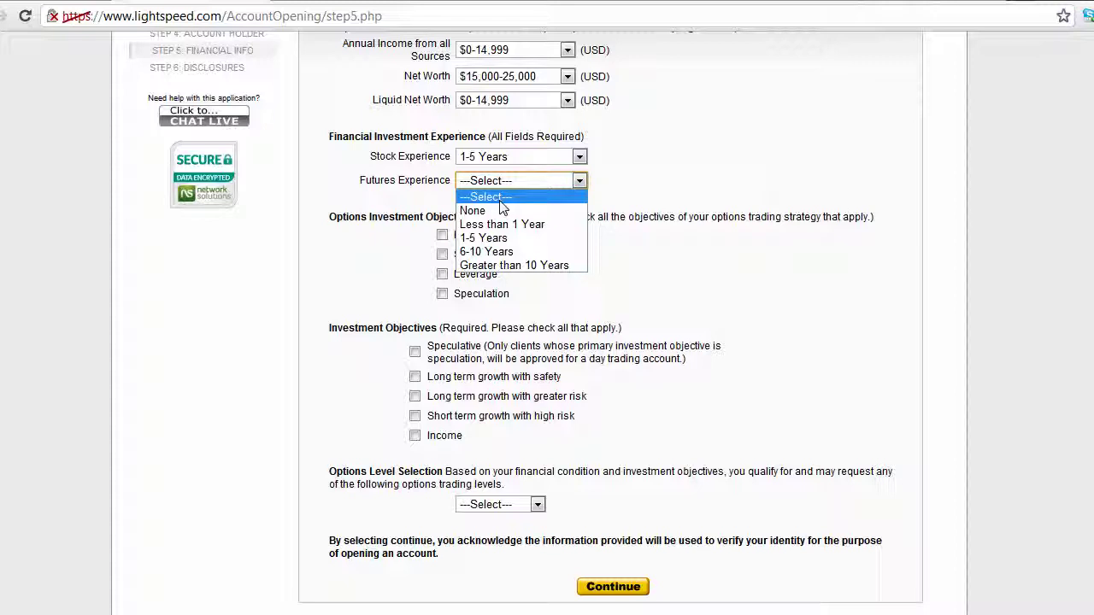
left_click(518, 225)
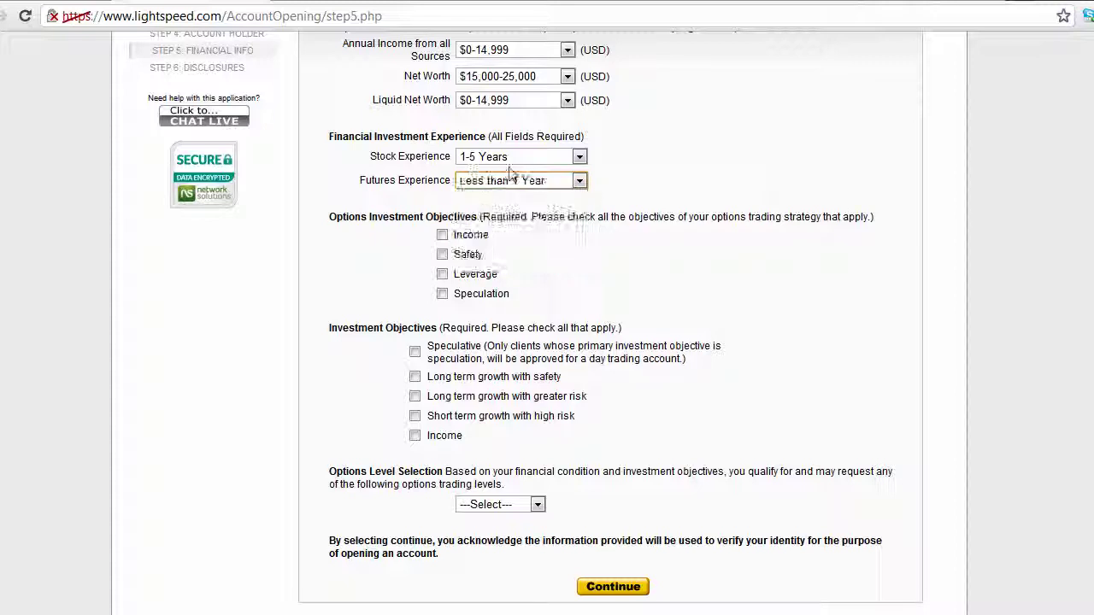
left_click(527, 183)
left_click(530, 187)
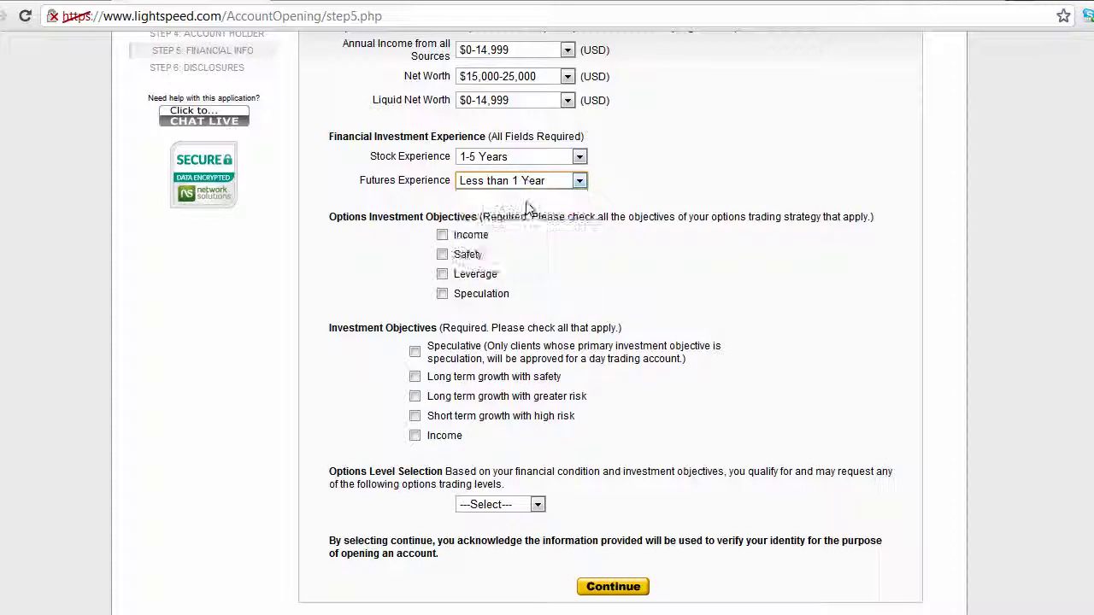
- Tick Speculation under Options Investment Objectives
scroll(515, 211, "down", 1)
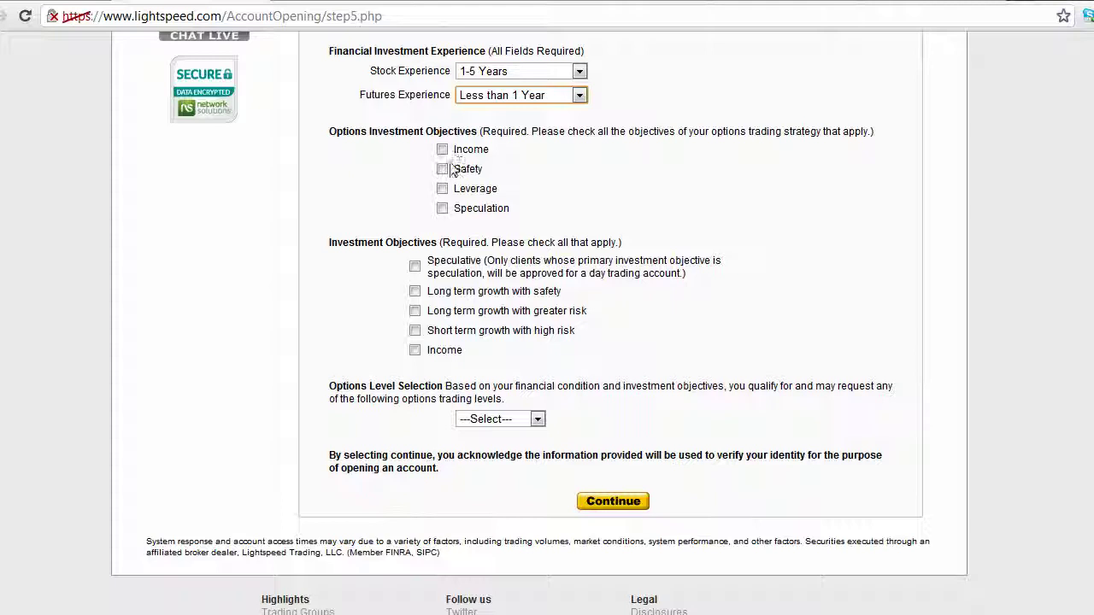
left_click(441, 217)
left_click(442, 210)
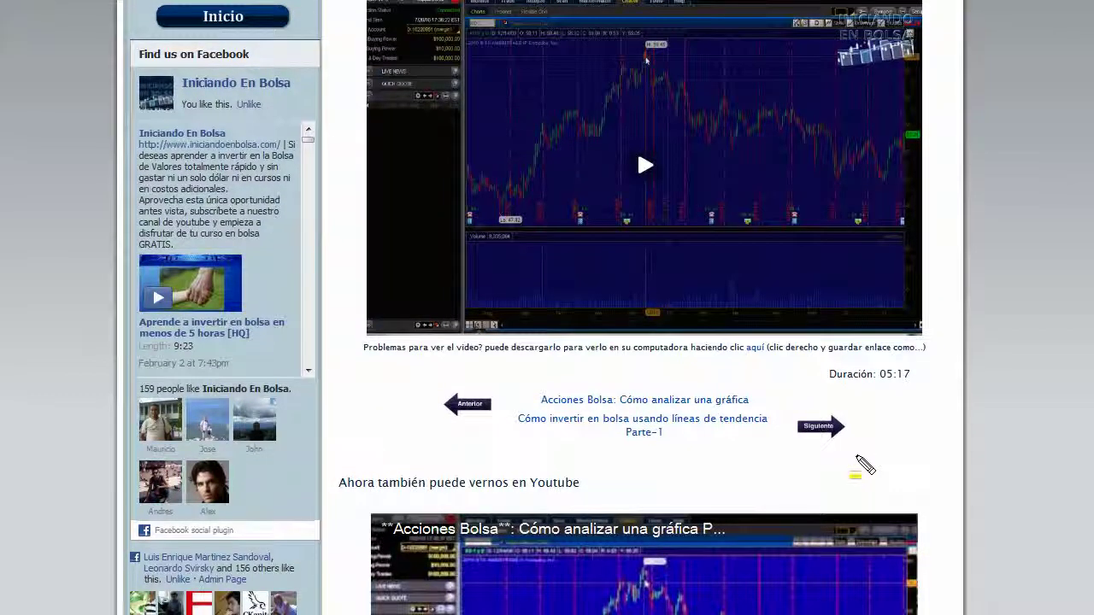
- Highlight the next-video link and the public notice on the Viddler page
left_click_drag(858, 449, 549, 433)
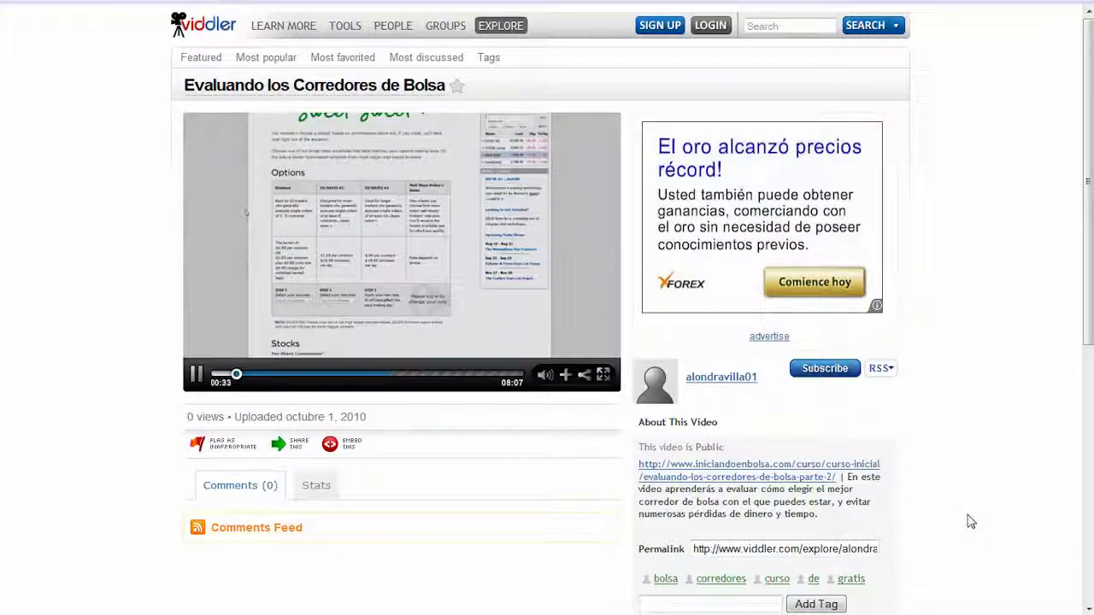
mouse_move(639, 445)
left_mouse_down()
mouse_move(641, 465)
mouse_move(801, 494)
mouse_move(859, 478)
mouse_move(846, 496)
left_mouse_up()
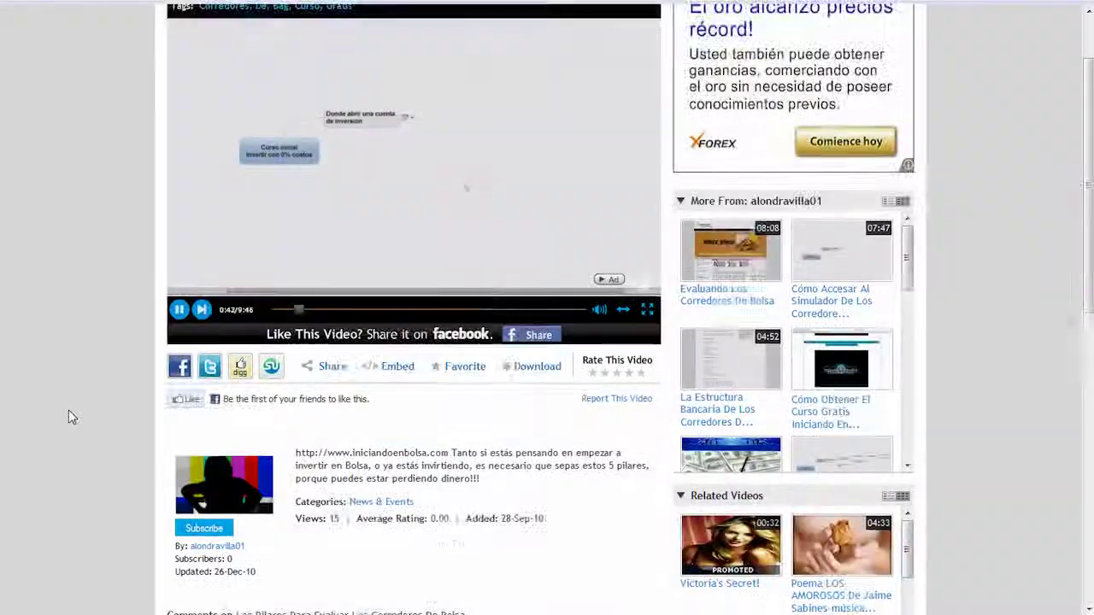
scroll(72, 417, "down", 1)
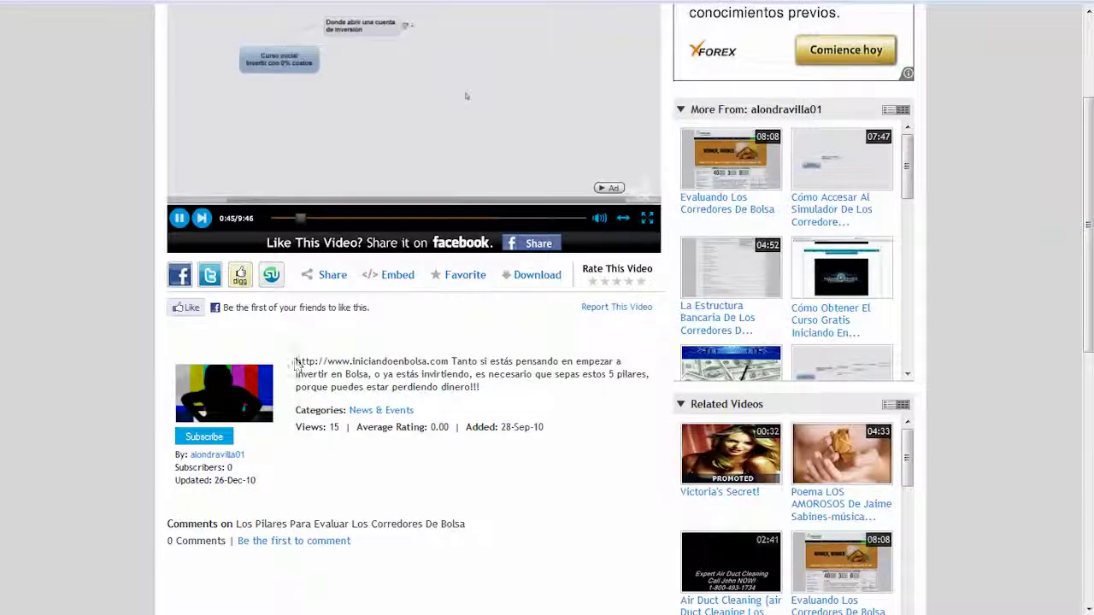
left_click_drag(296, 360, 447, 363)
- Open the SubmarinoBursatil website from the selected web address
right_click(466, 376)
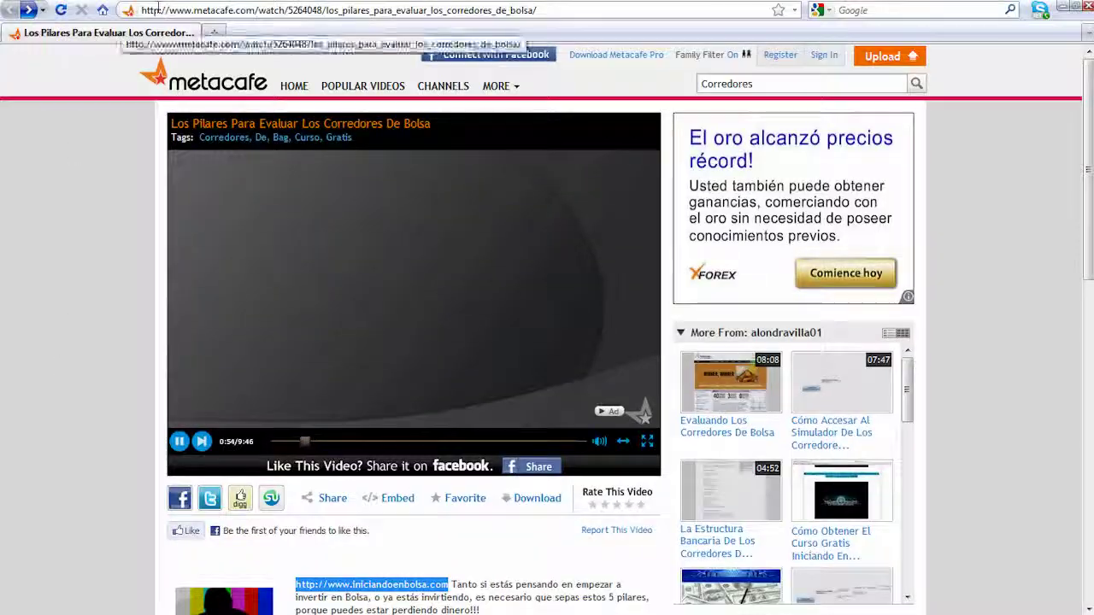
left_click(264, 11)
right_click(264, 16)
left_click(278, 82)
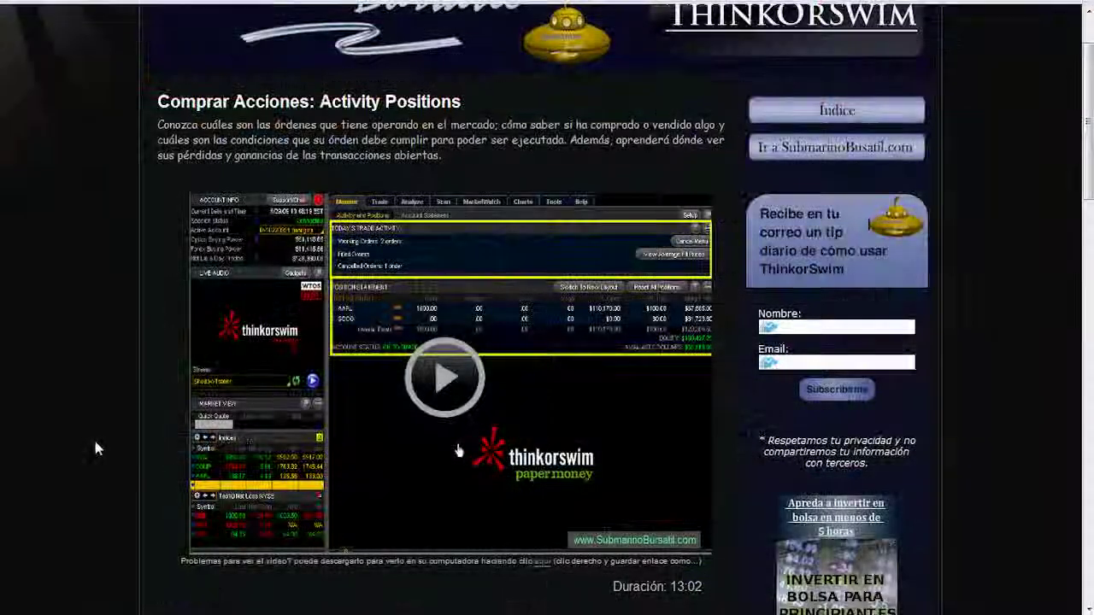
- Fill in the commenter's name and type the comment 'Este video me sirvio mucho. Graci'
scroll(95, 446, "down", 2)
scroll(96, 444, "down", 5)
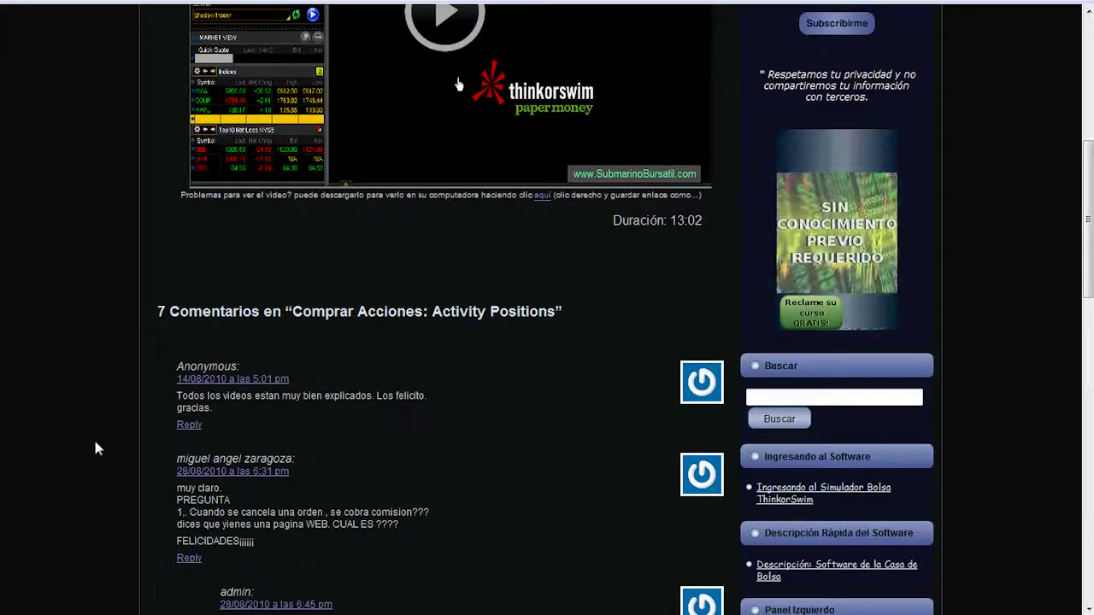
scroll(95, 448, "down", 7)
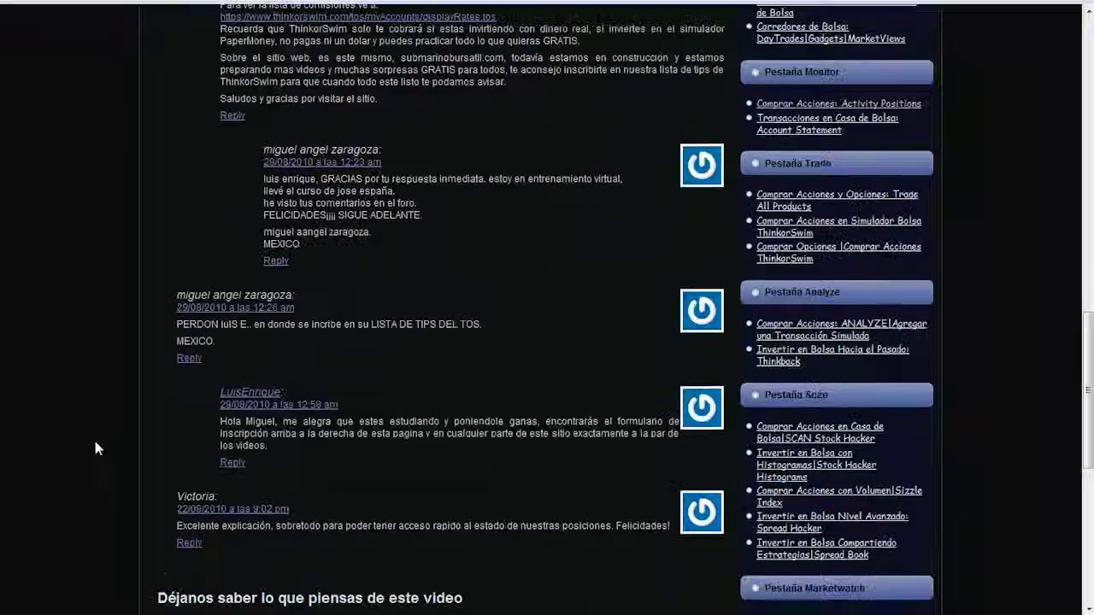
left_click(174, 358)
type("Er")
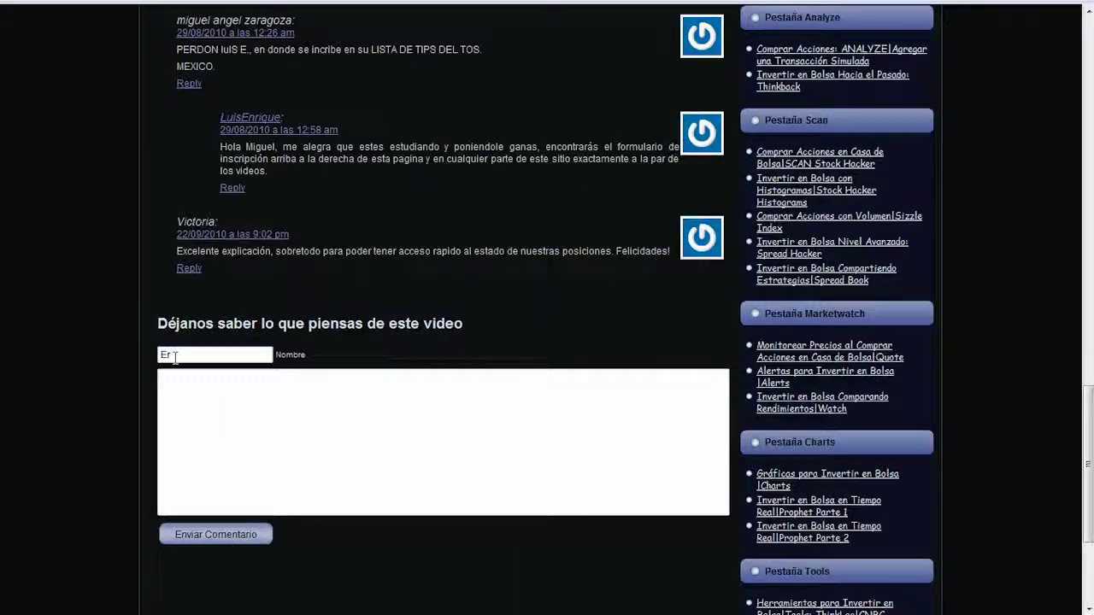
type("rique")
key("Tab")
type("Este video me sirvio mucho. Gracia")
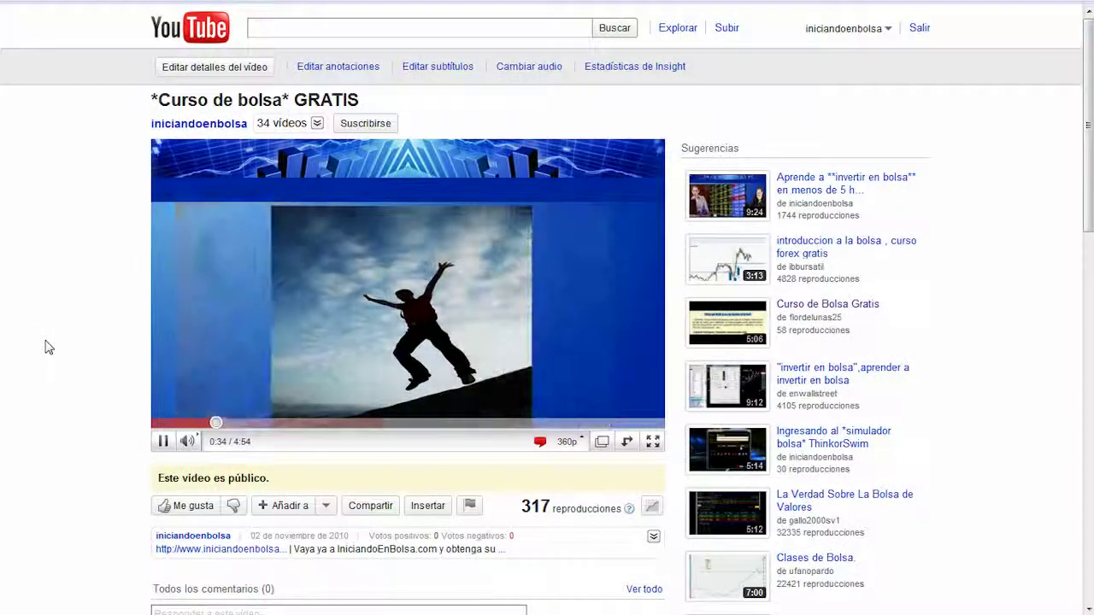
scroll(48, 346, "down", 3)
- Comment 'Me encanta este vídeo. Gracias' on the video and bring up the Compartir sharing options
left_click(181, 434)
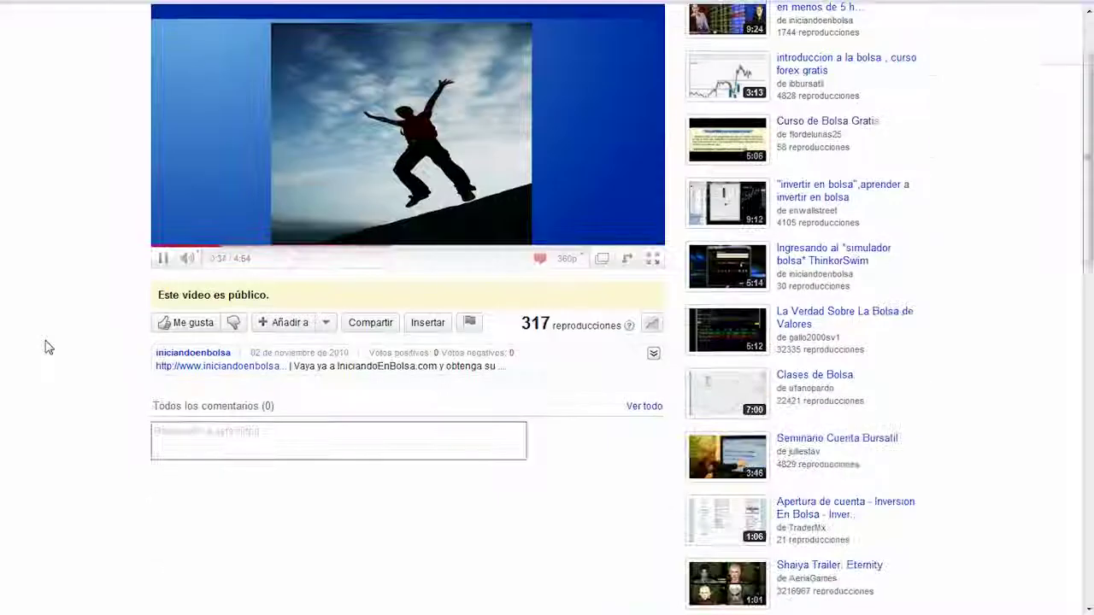
type("Me encanta este vídeo. Gracias")
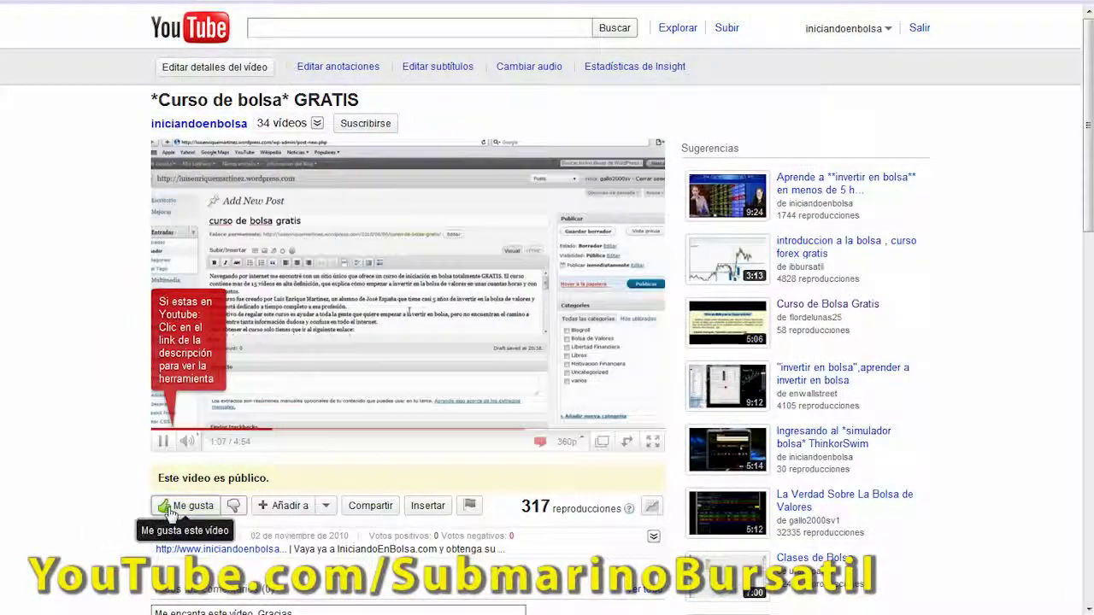
left_click(359, 504)
scroll(127, 501, "down", 2)
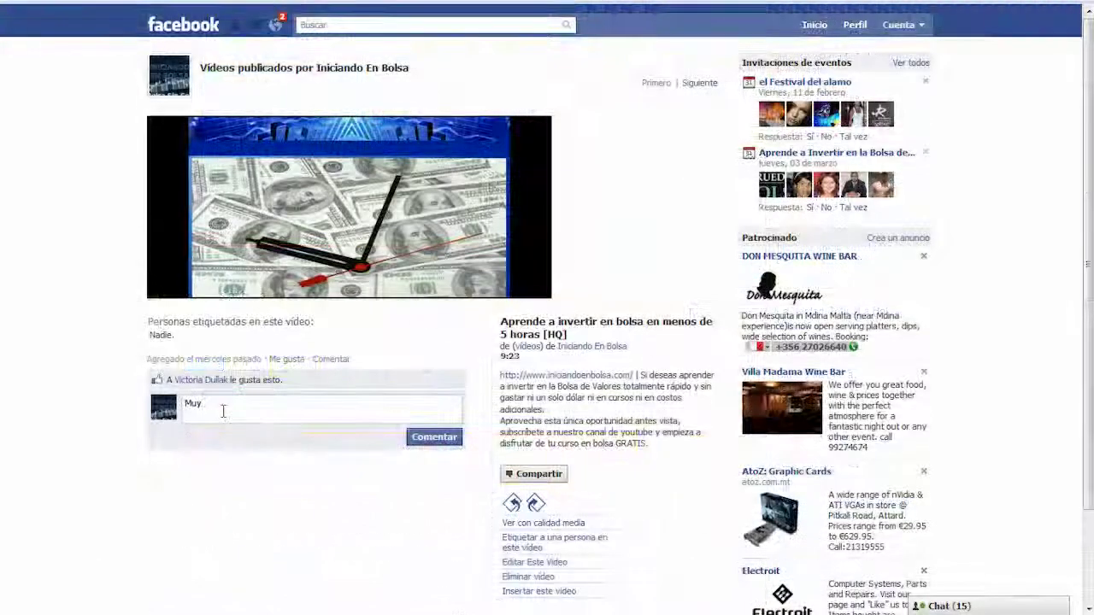
- Post the comment 'Muy buen vídeo.' and like the video
type("buen vídeo.")
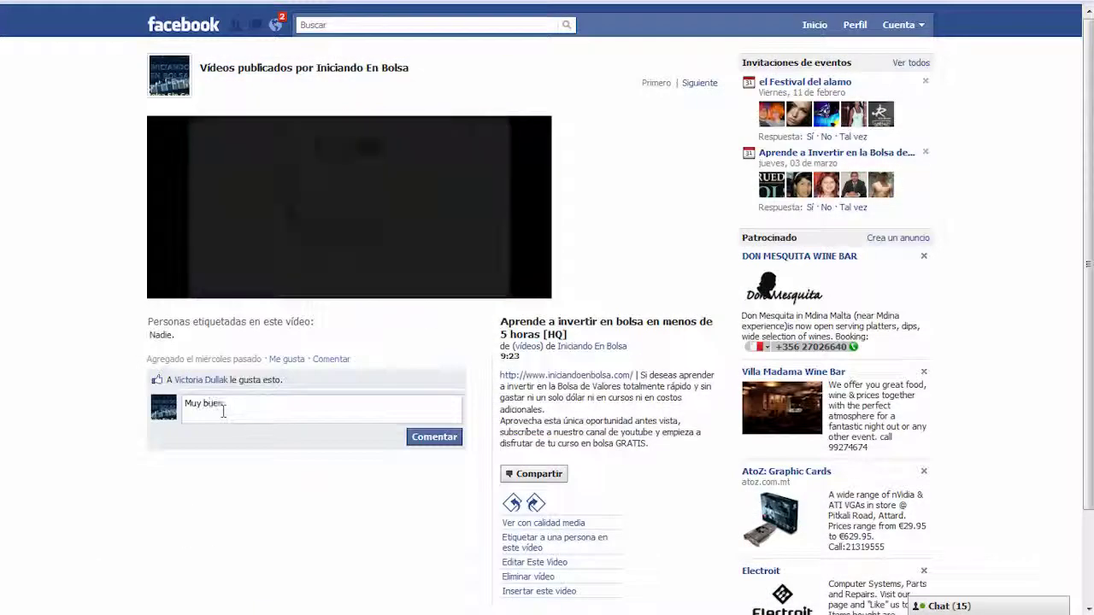
left_click(434, 436)
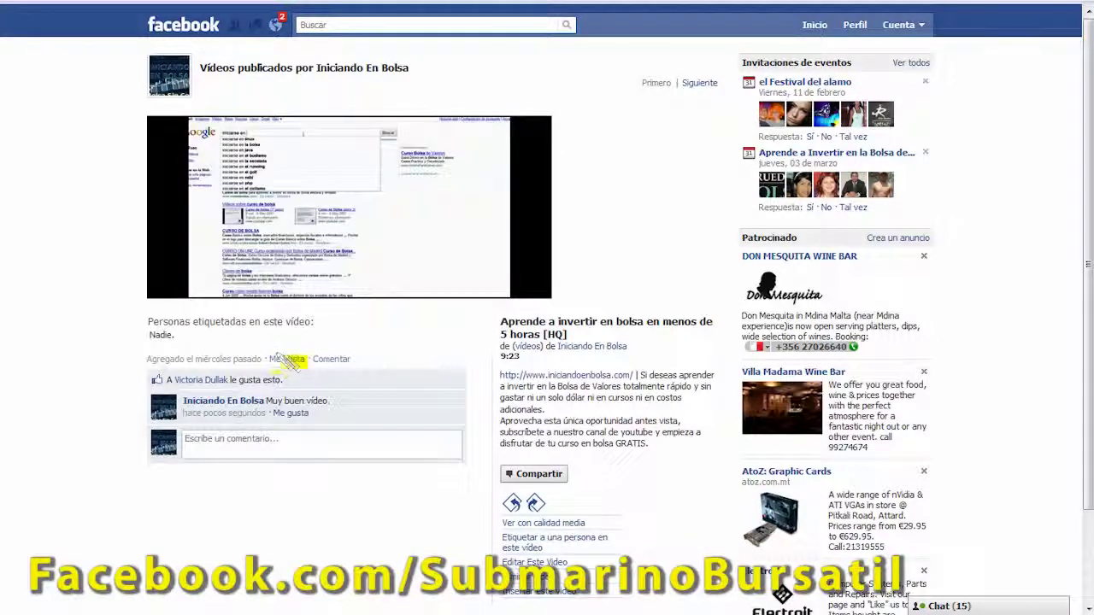
left_click(299, 366)
- Share the video to the profile with the message 'Amigos, este vídeo es para ustedes'
left_click(522, 479)
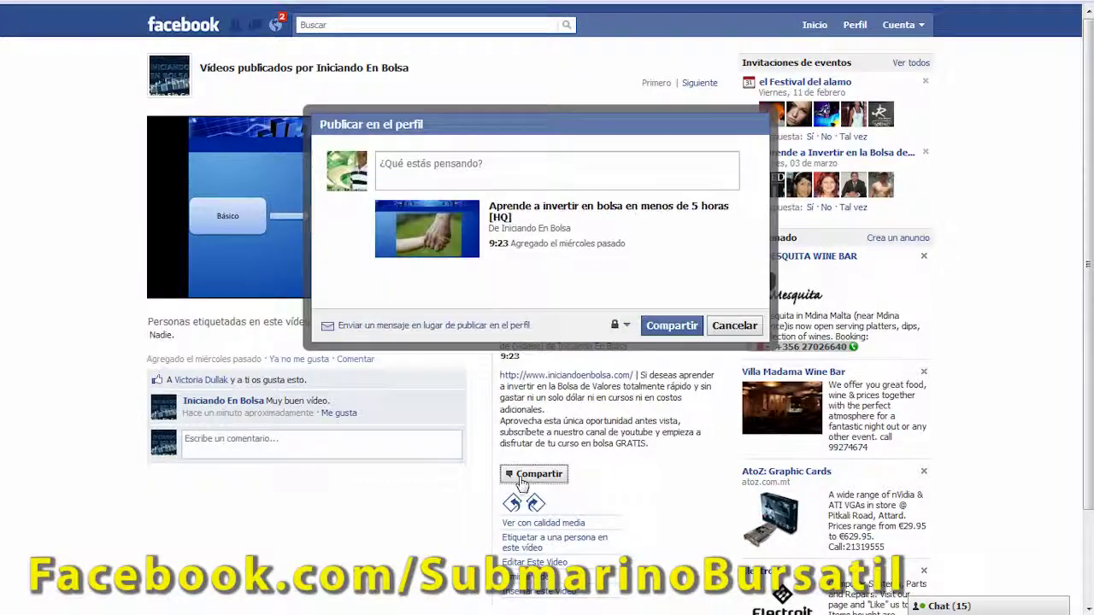
left_click(506, 168)
type("Amigos, este vídeo es para ustedes")
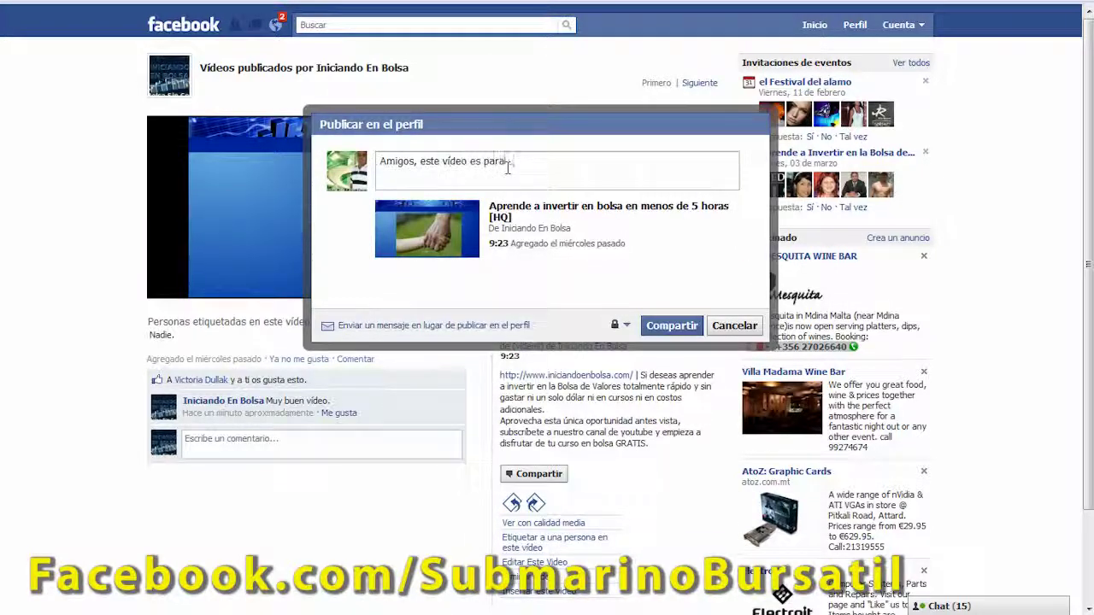